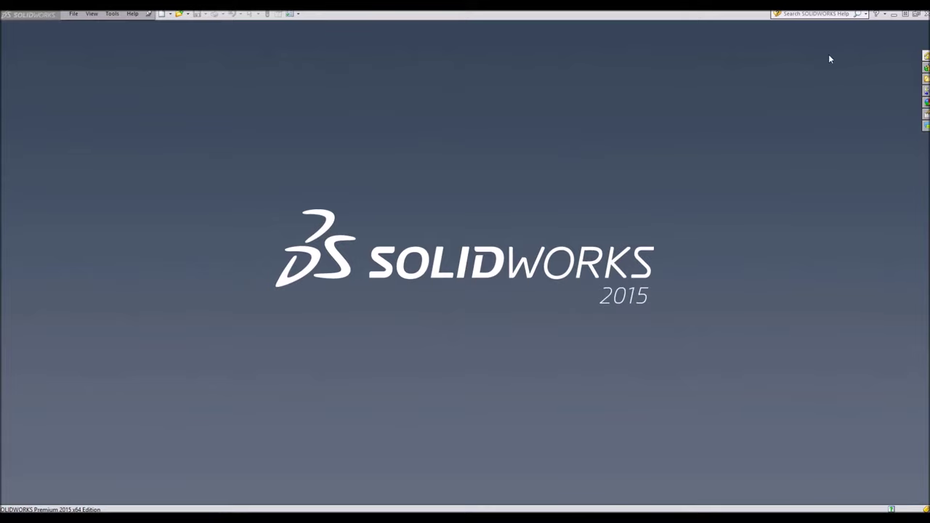
- Create a new part and sketch a circle at the origin on the Top Plane
left_click(173, 19)
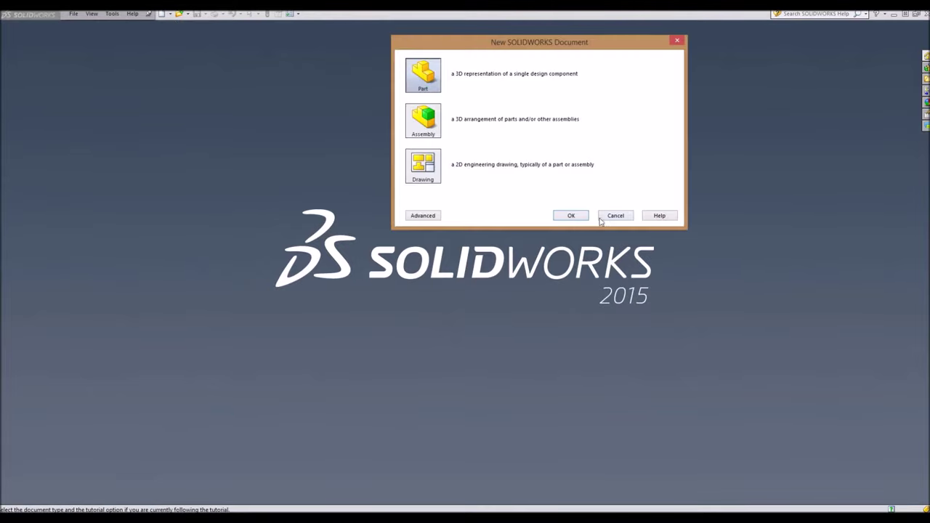
left_click(571, 216)
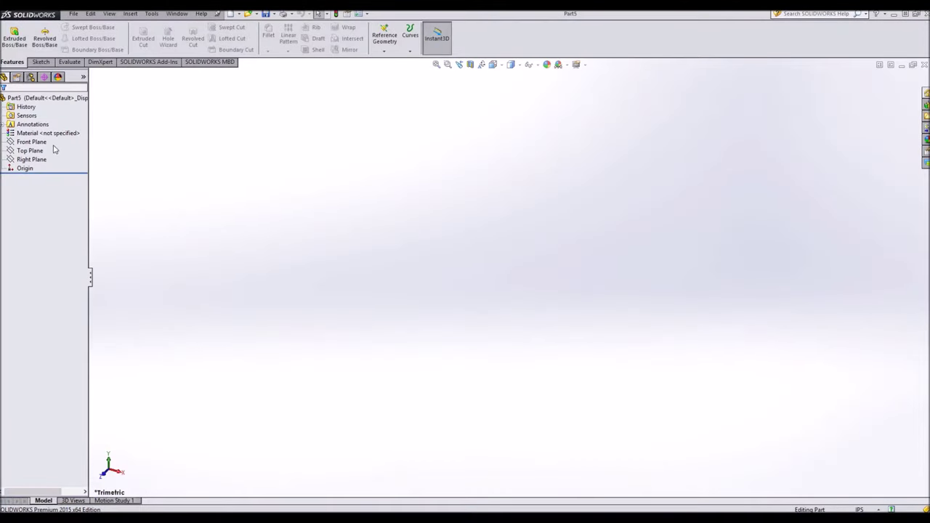
left_click(33, 151)
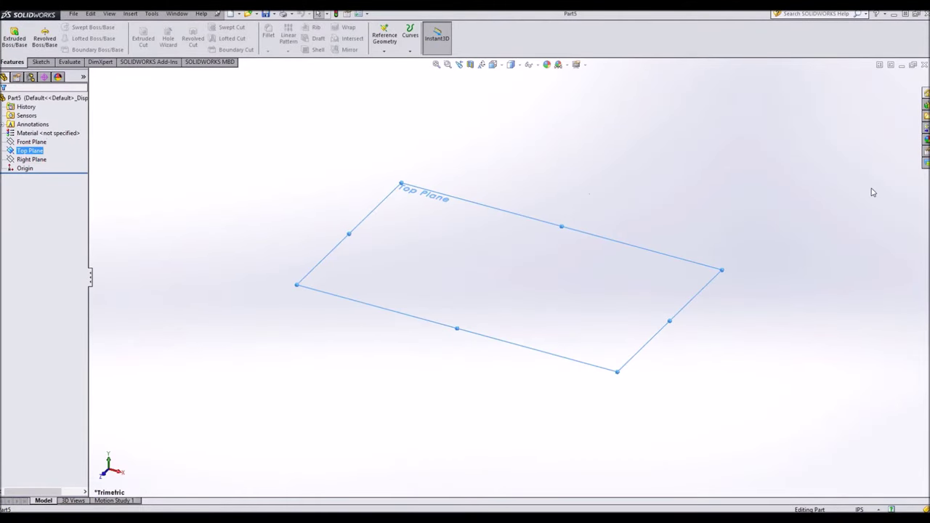
key("ctrl+8")
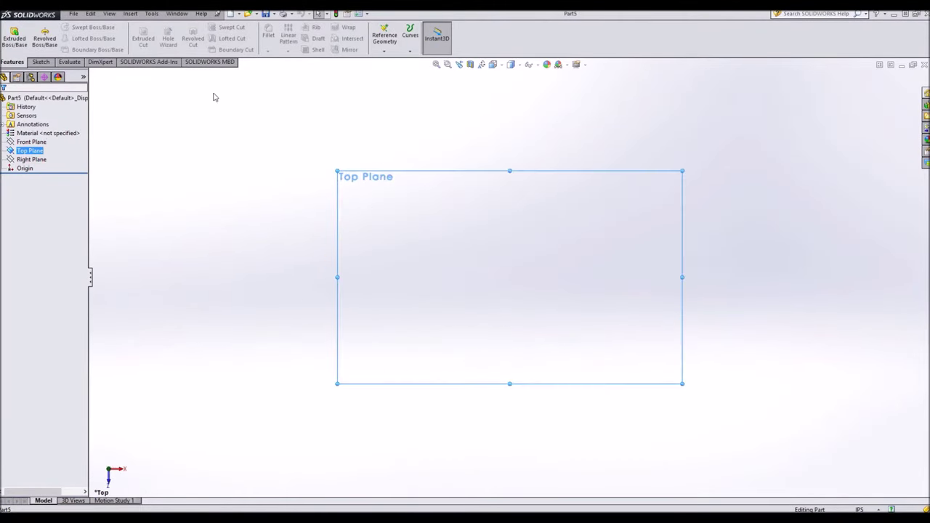
left_click(40, 62)
left_click(77, 27)
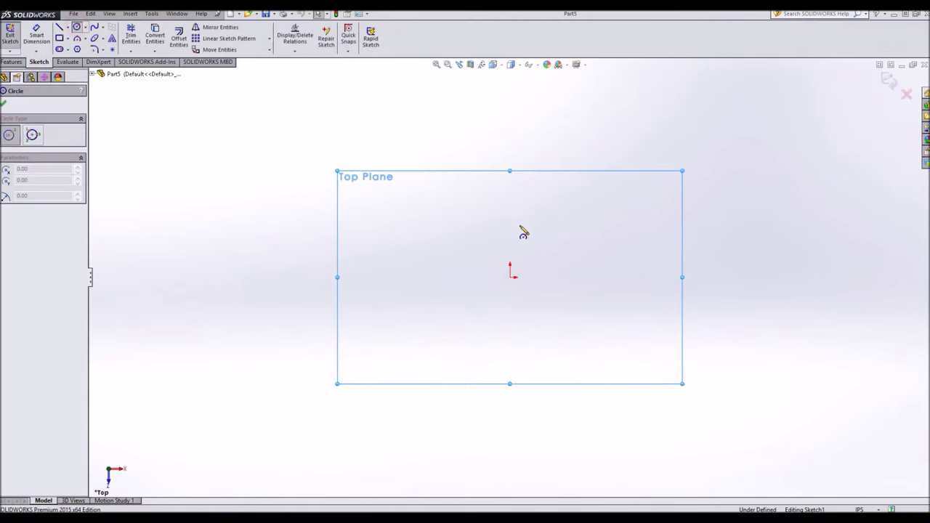
left_click(659, 277)
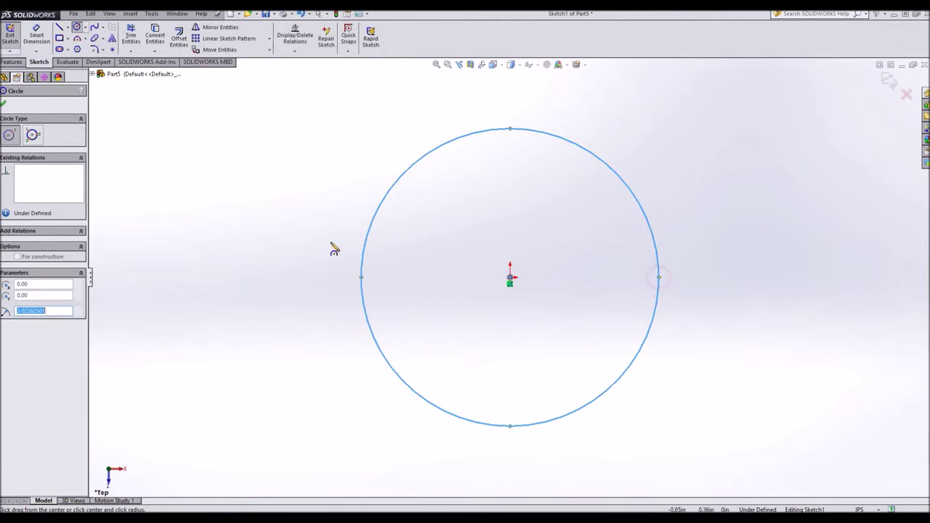
- Dimension the circle to a 6.00 in diameter
left_click(32, 32)
left_click(644, 206)
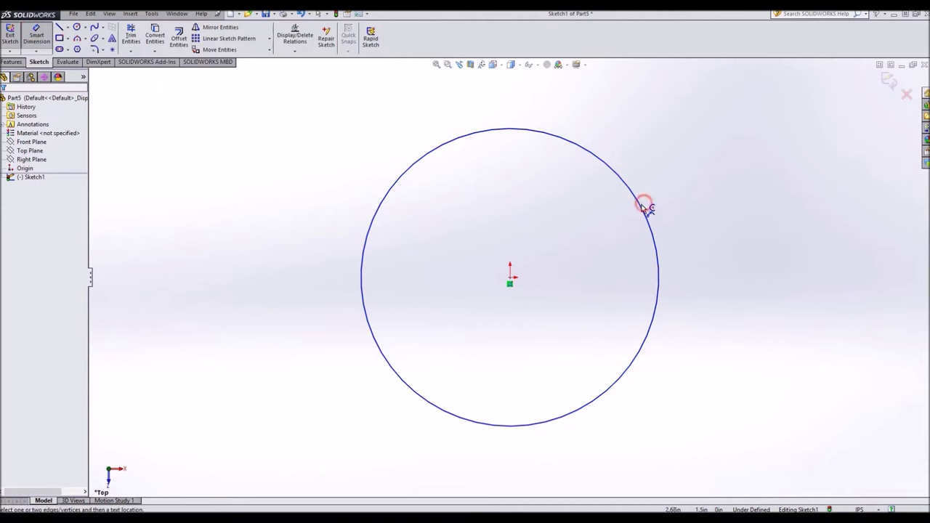
left_click(751, 207)
type("6")
key("Return")
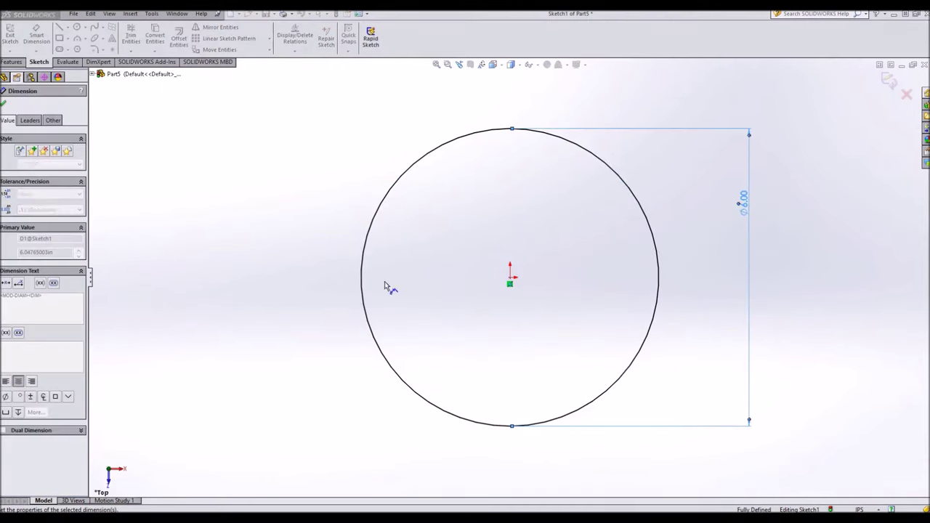
- Extrude the circle 0.125 in into the thin base disk
left_click(11, 62)
left_click(14, 36)
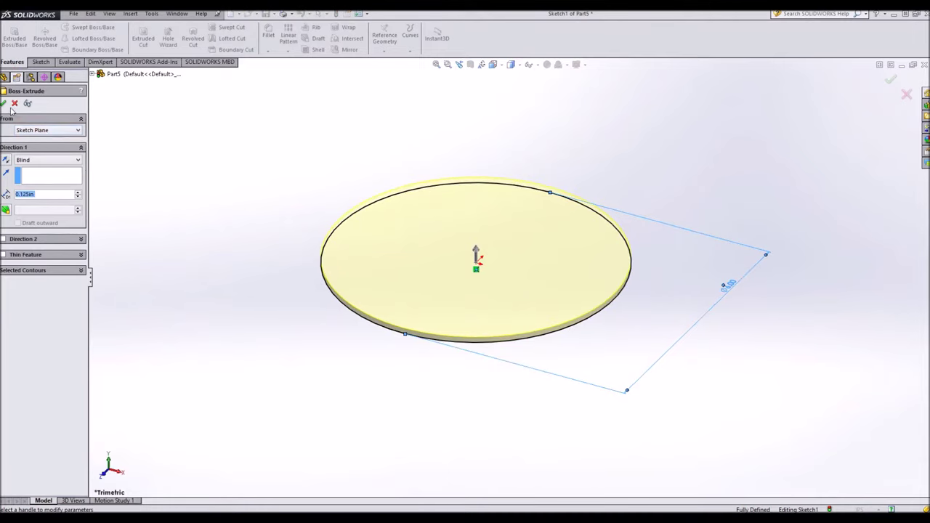
key("Return")
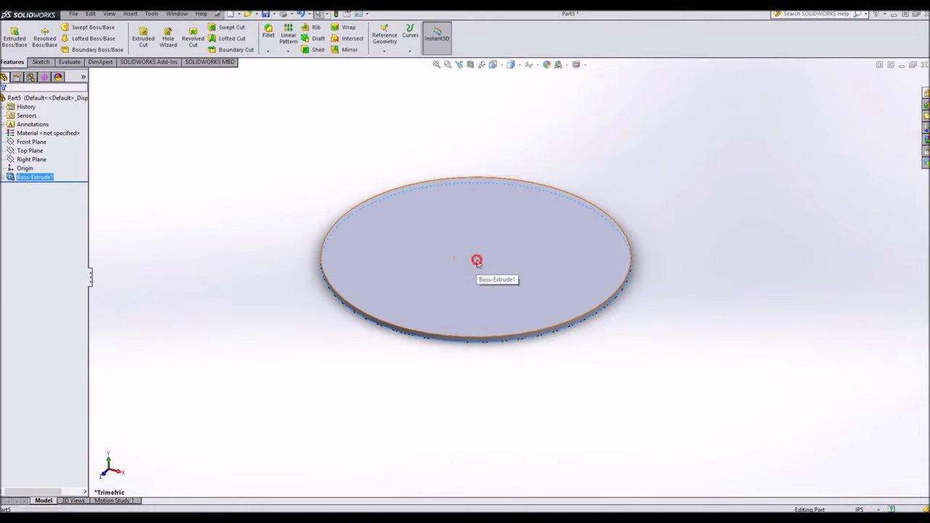
- Sketch a small circle centred on the disk's top face, deleting an accidental larger circle
left_click(41, 62)
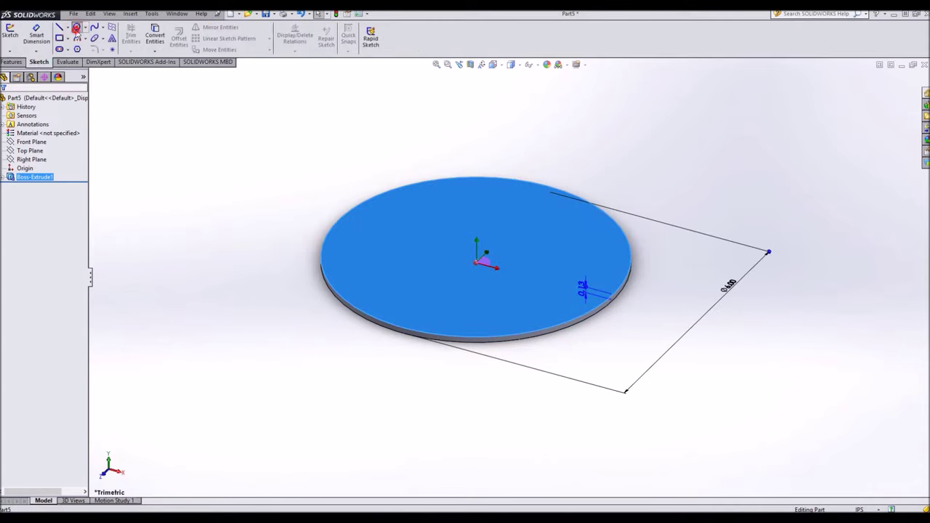
left_click(76, 27)
left_click(480, 260)
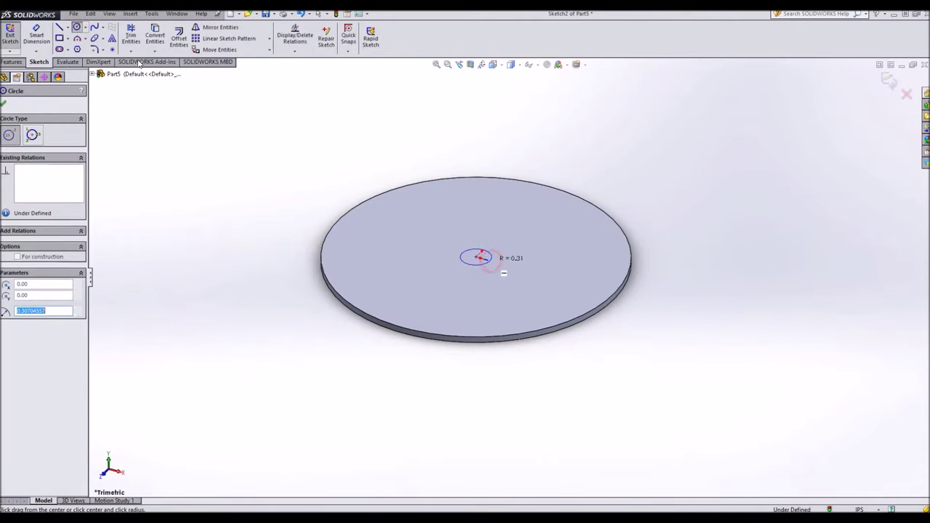
left_click(492, 263)
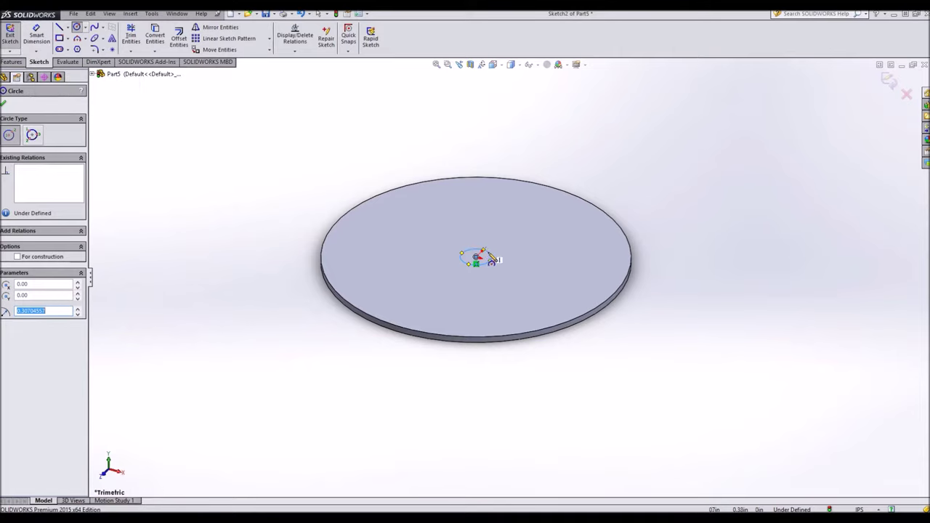
left_click(550, 262)
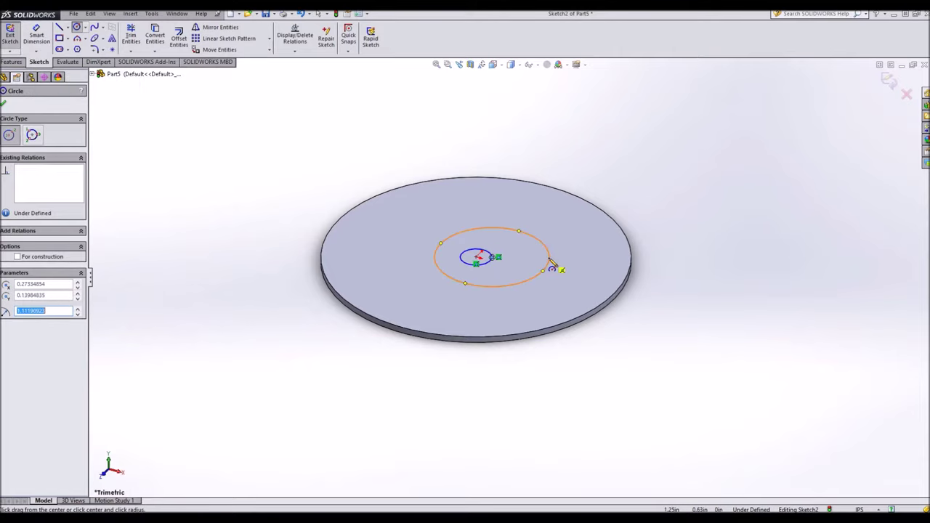
key("Escape")
left_click(550, 258)
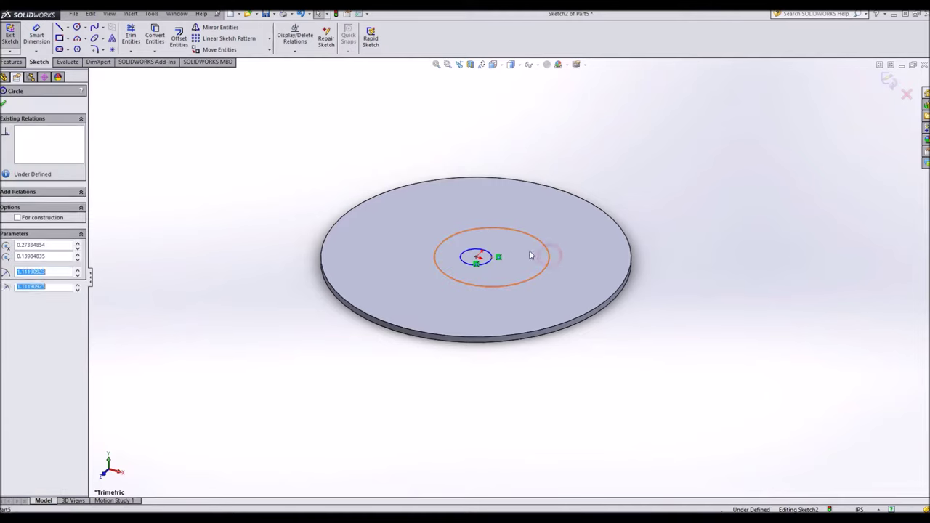
key("Delete")
- Dimension the small circle to a 0.50 in diameter
left_click(34, 33)
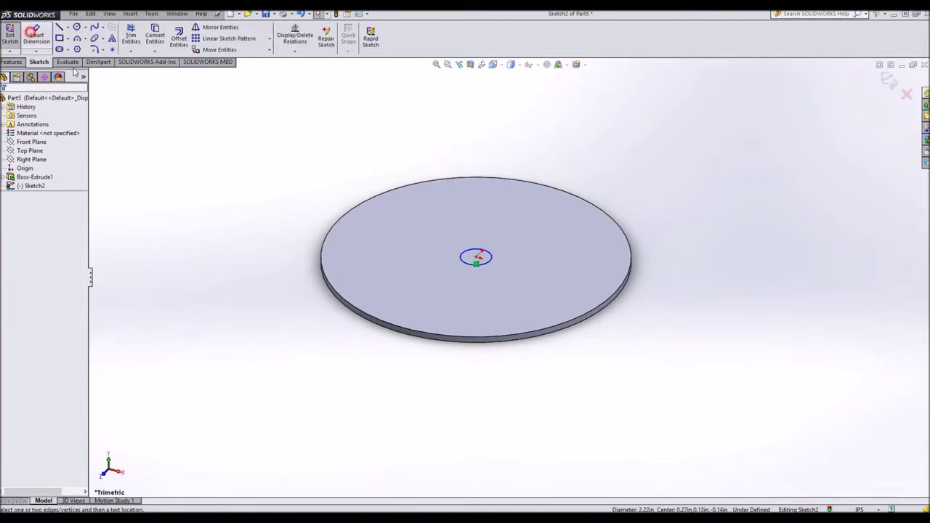
left_click(491, 258)
left_click(550, 258)
key("Return")
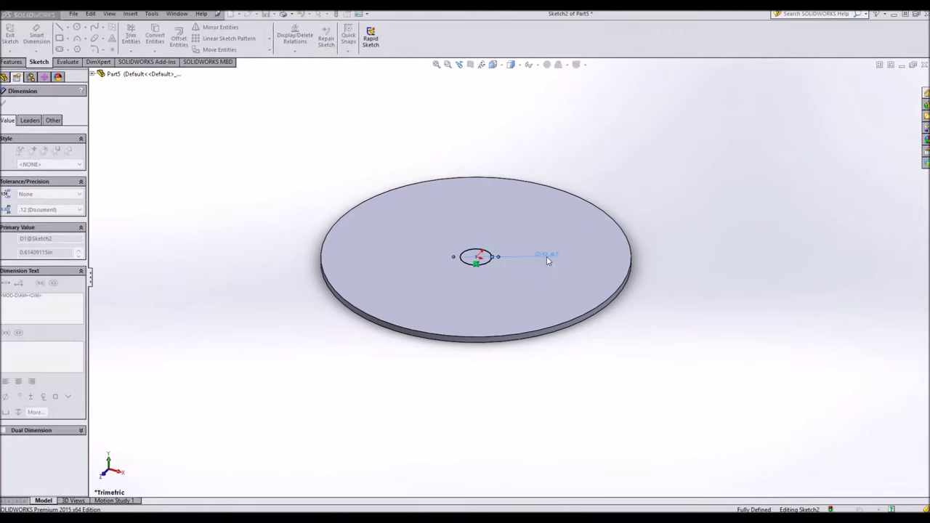
- Extrude the small circle 1.50 in upward into the central shaft
left_click(12, 62)
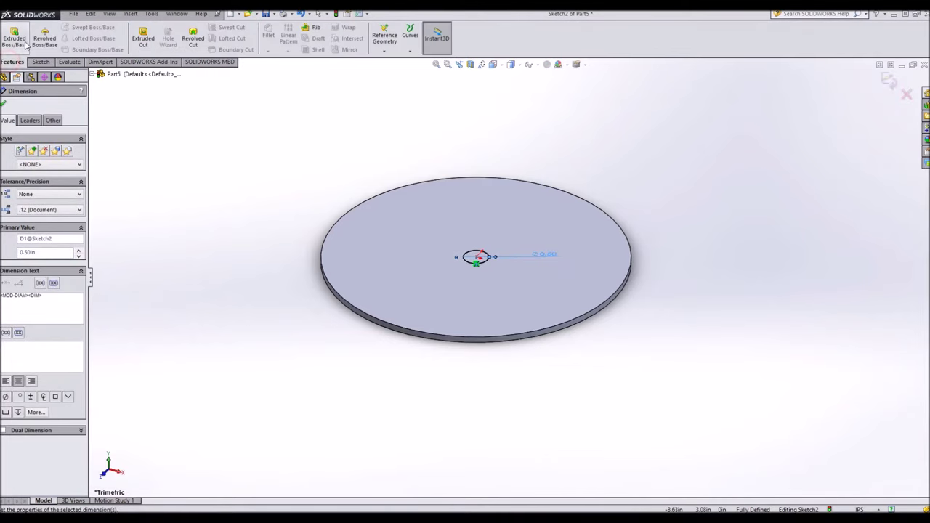
left_click(15, 41)
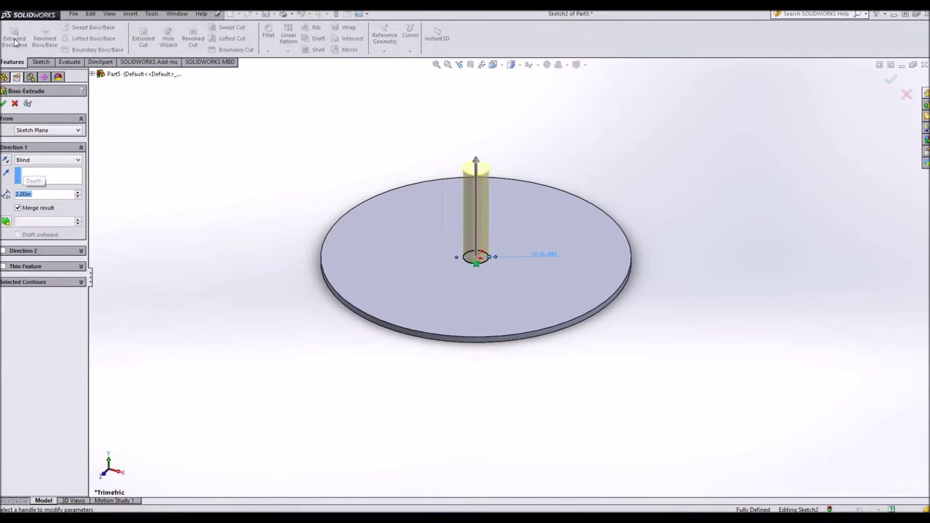
left_click(46, 193)
type("1.5")
key("Return")
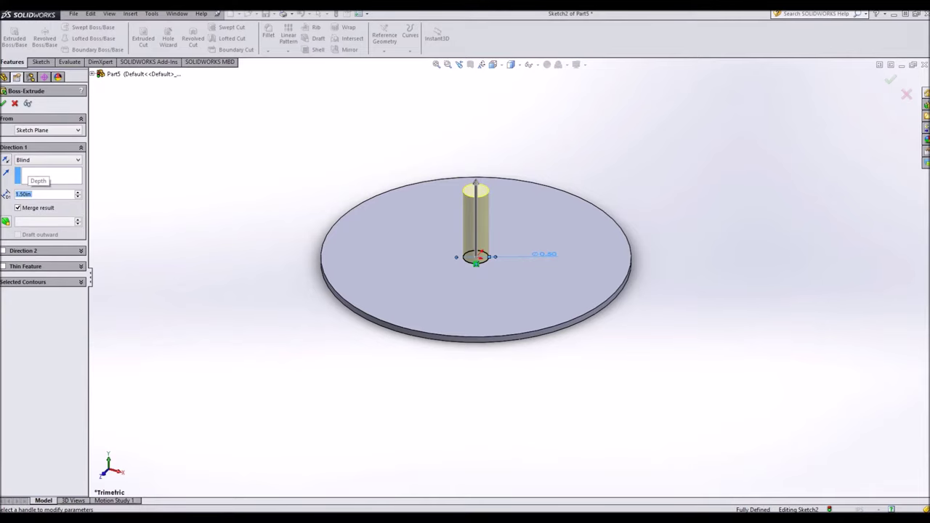
left_click(4, 105)
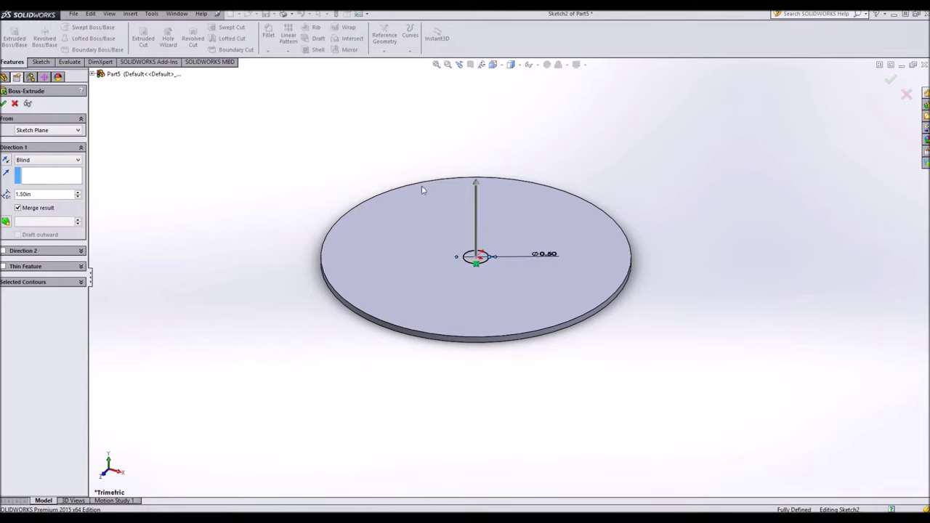
mouse_move(557, 254)
middle_mouse_down()
mouse_move(598, 257)
mouse_move(543, 259)
mouse_move(508, 145)
middle_mouse_up()
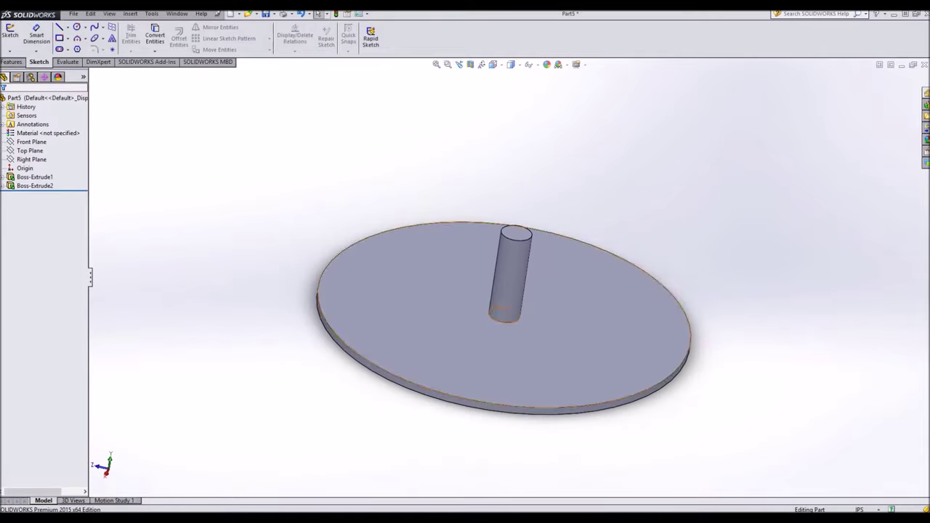
- Draw a closed line outline of the blade on the Right Plane, from shaft top to disk
left_click(42, 162)
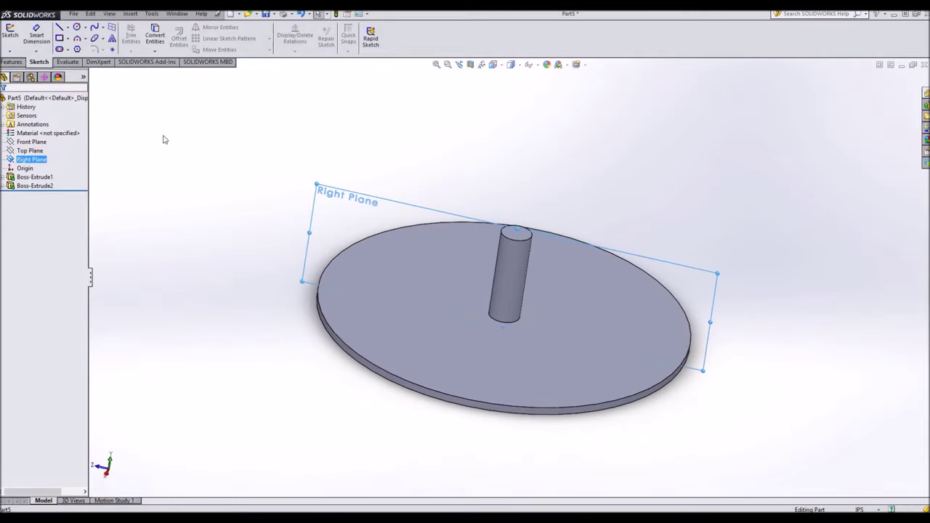
key("ctrl+8")
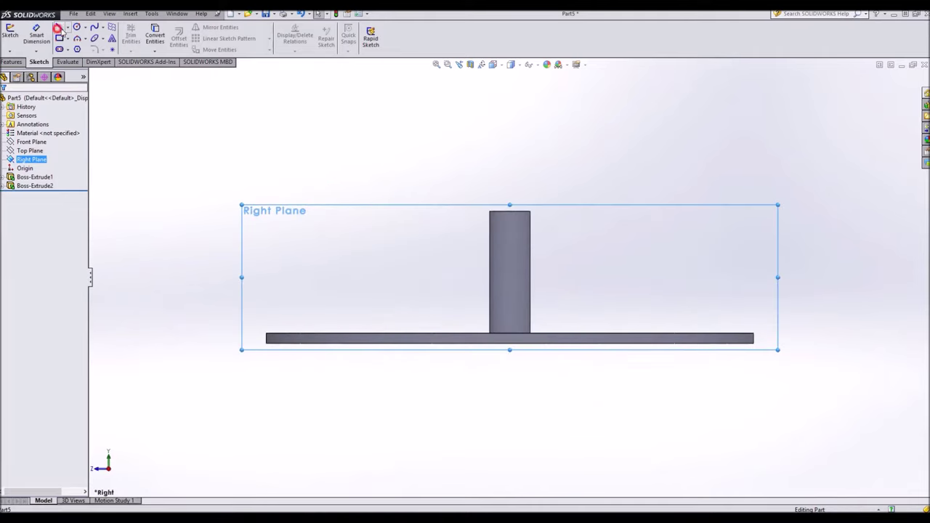
left_click(59, 28)
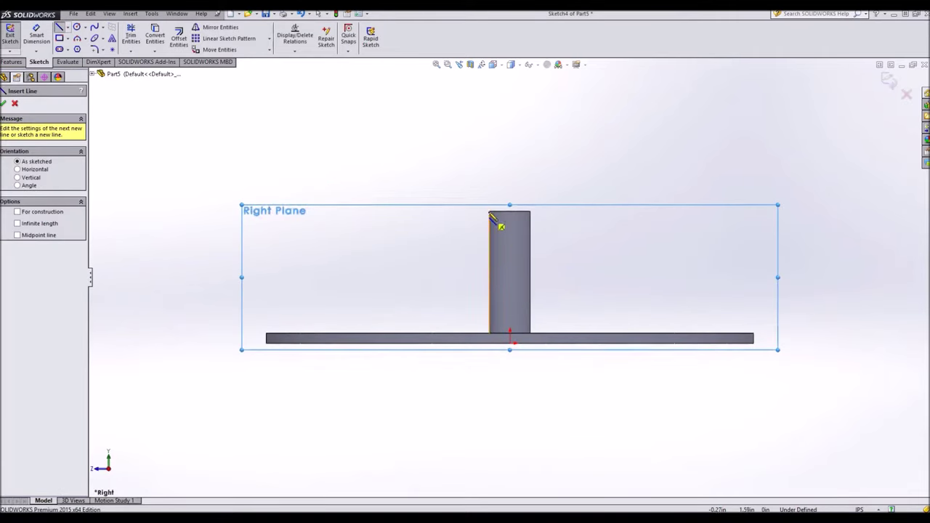
left_click_drag(489, 210, 494, 334)
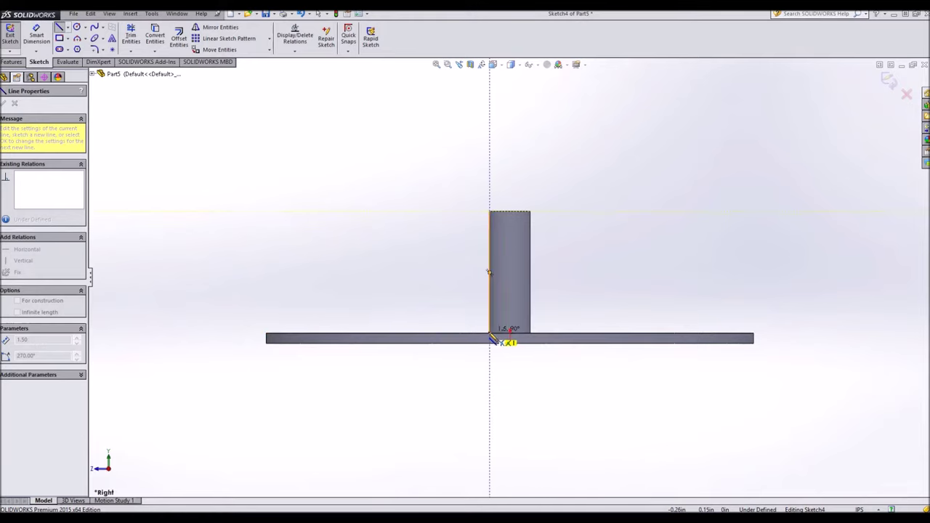
left_click(491, 335)
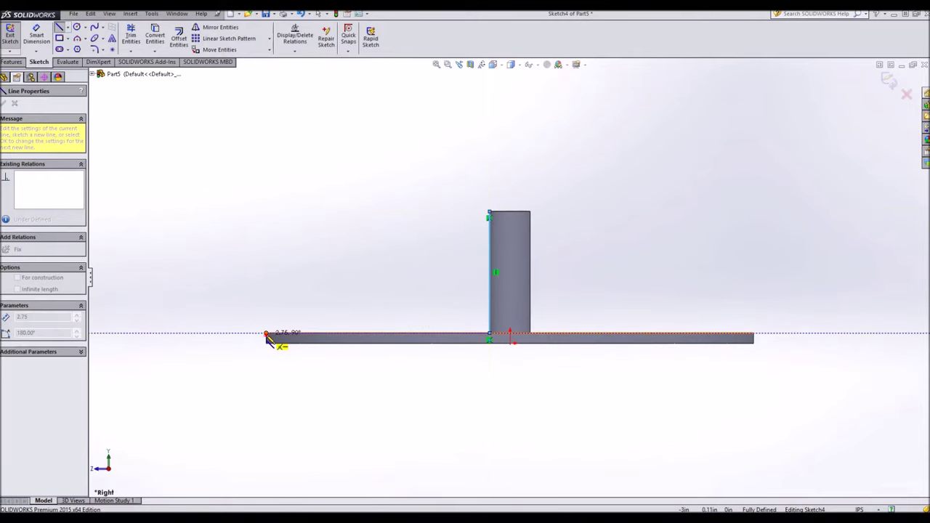
left_click(267, 336)
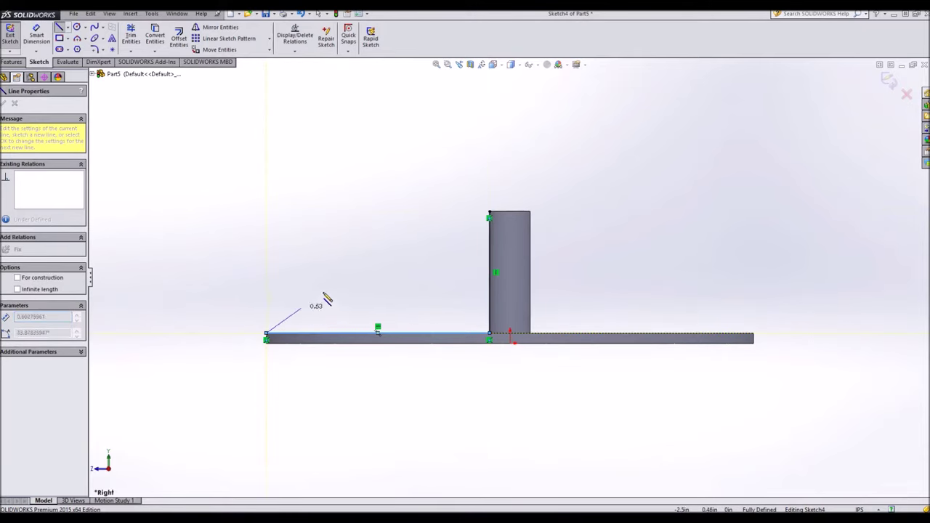
left_click(295, 257)
left_click(489, 212)
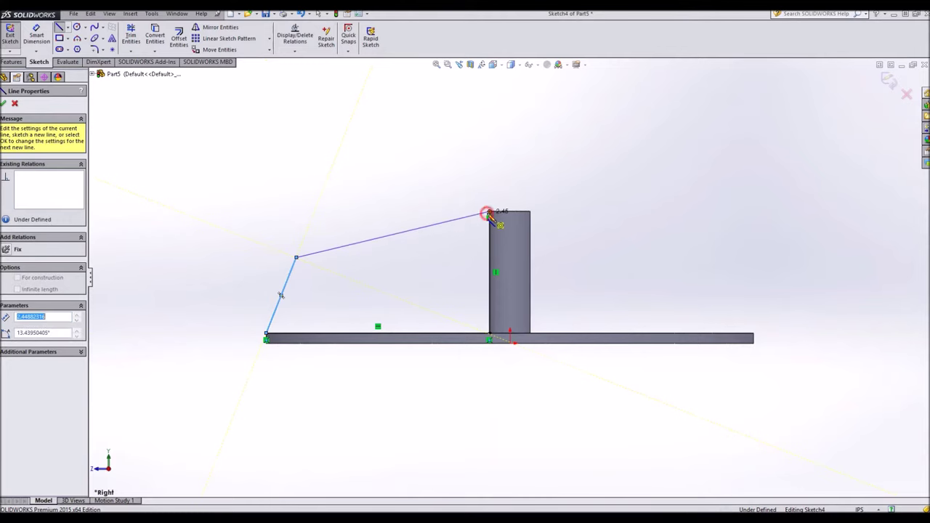
- Add Vertical and Coincident relations tying the outline to the origin and shaft top edge
left_click(541, 335, "ctrl")
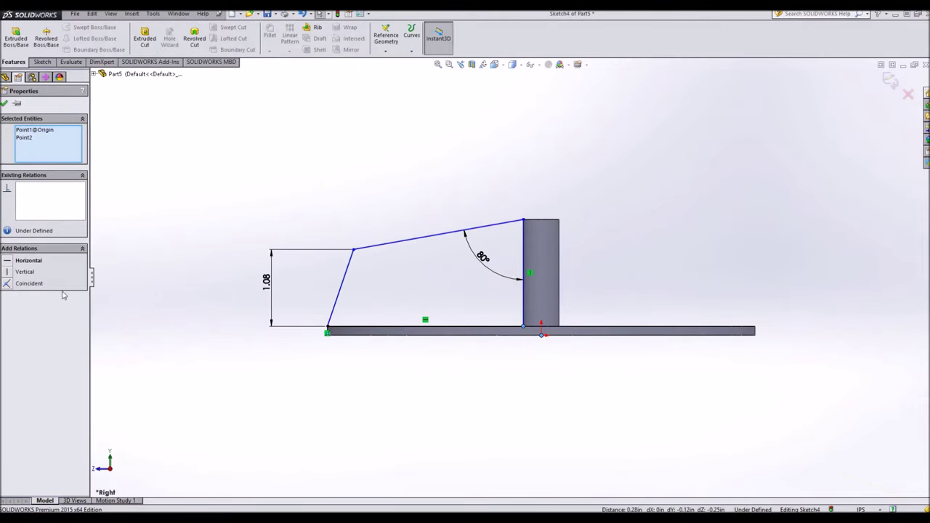
left_click(10, 274)
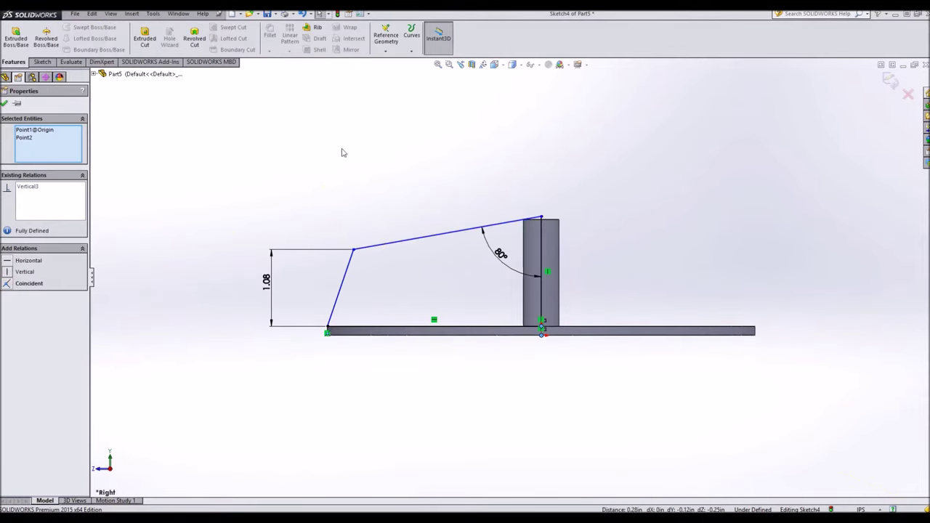
left_click(541, 217)
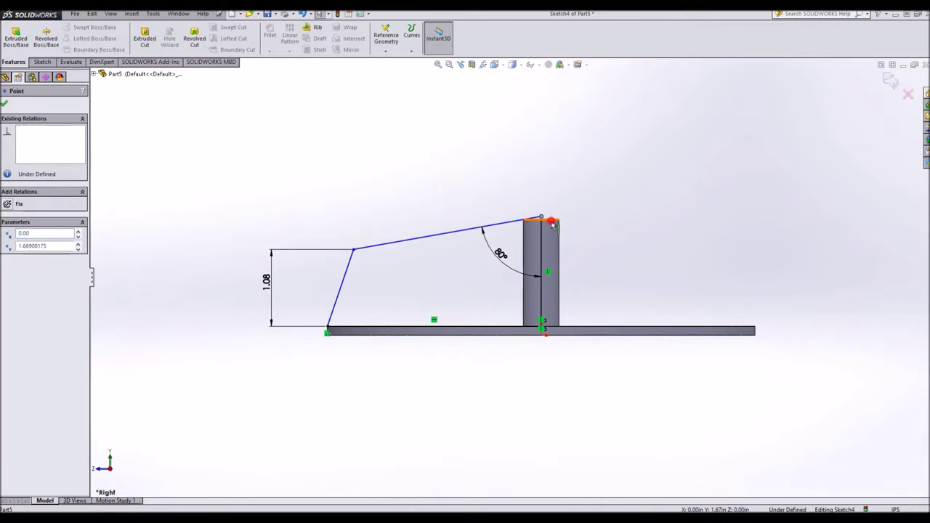
left_click(10, 272)
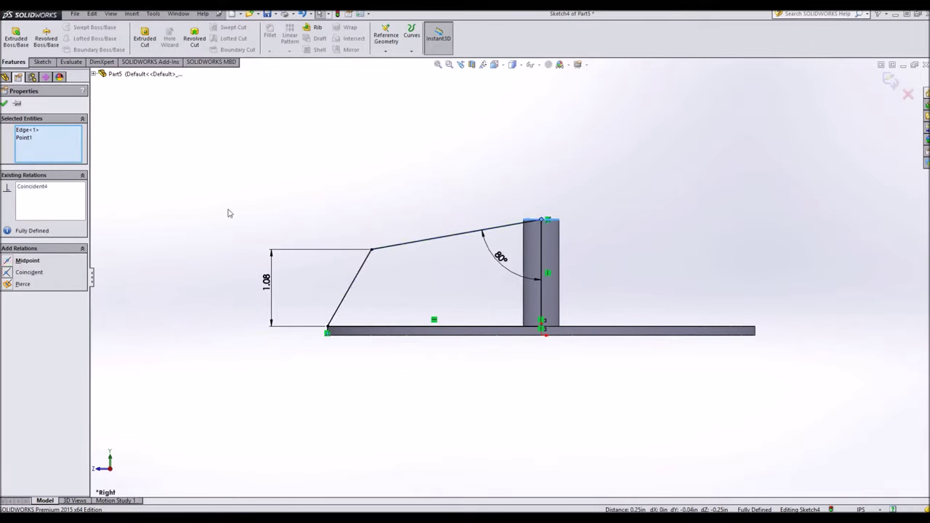
left_click(393, 161)
scroll(526, 233, "down", 5)
scroll(465, 203, "up", 3)
- Delete the old sloped top line of the outline despite its dimension
key("l")
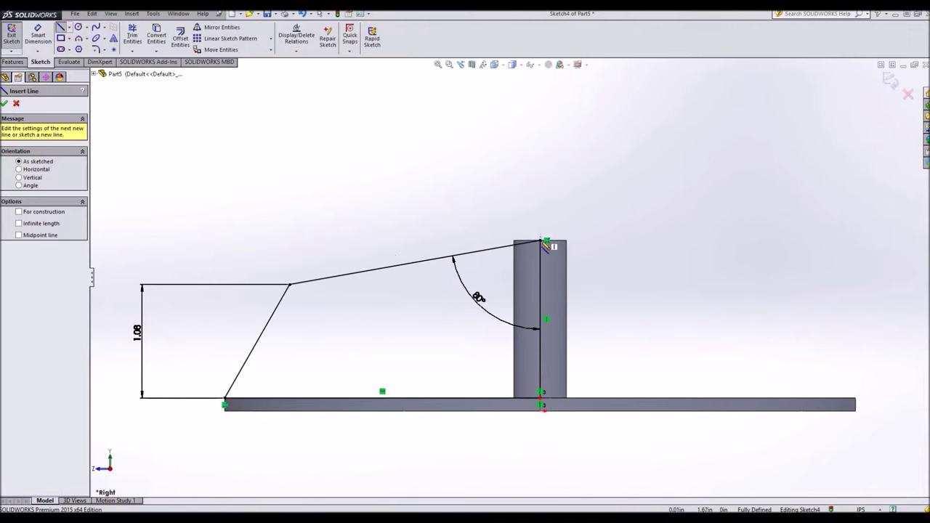
left_click(541, 239)
key("Escape")
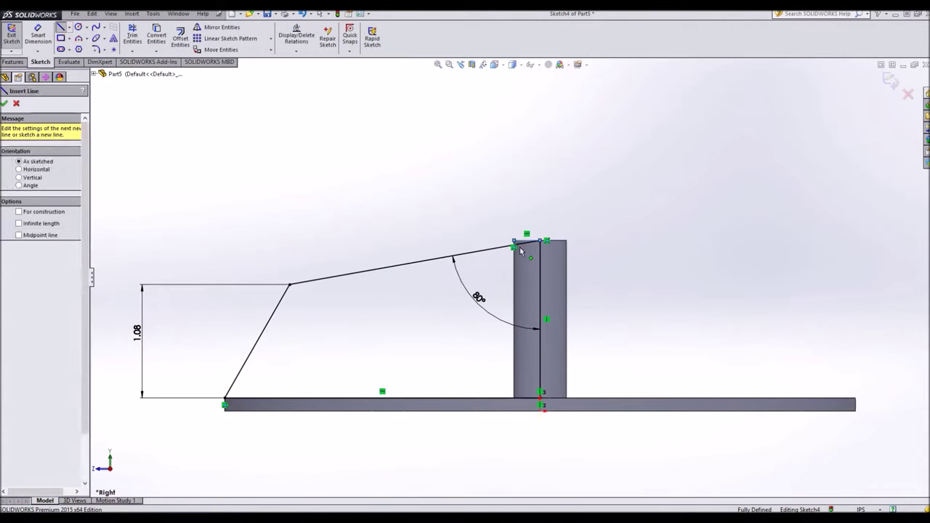
left_click(520, 249)
key("Delete")
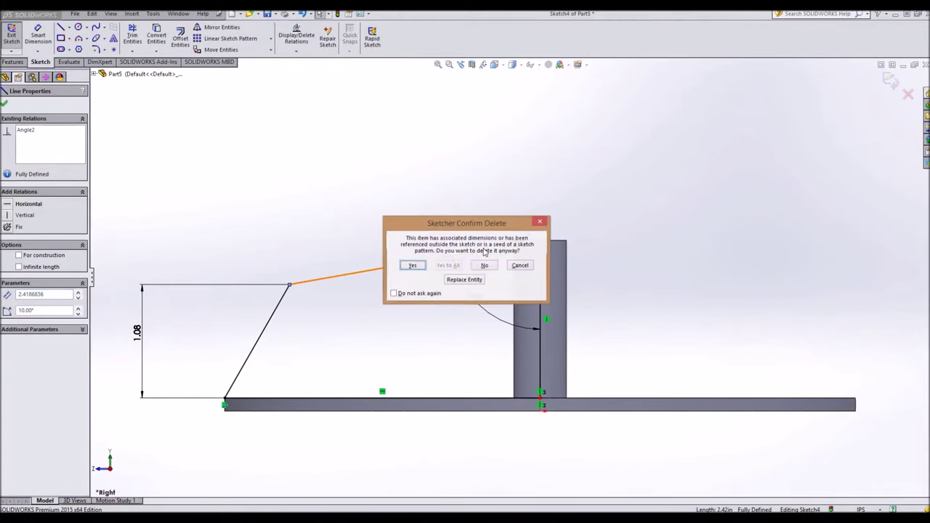
left_click(420, 265)
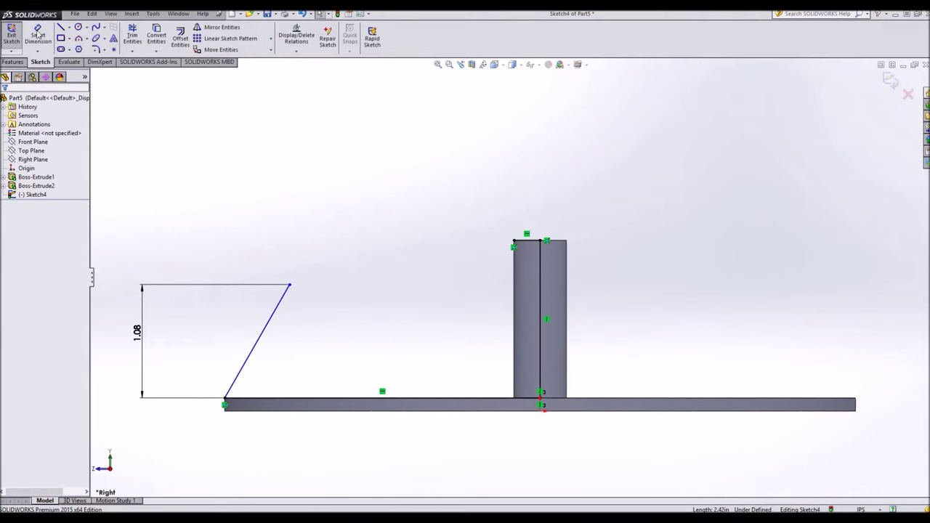
- Redraw the sloped line to the shaft's top-left corner and dimension it 2.17
left_click(60, 27)
left_click(289, 285)
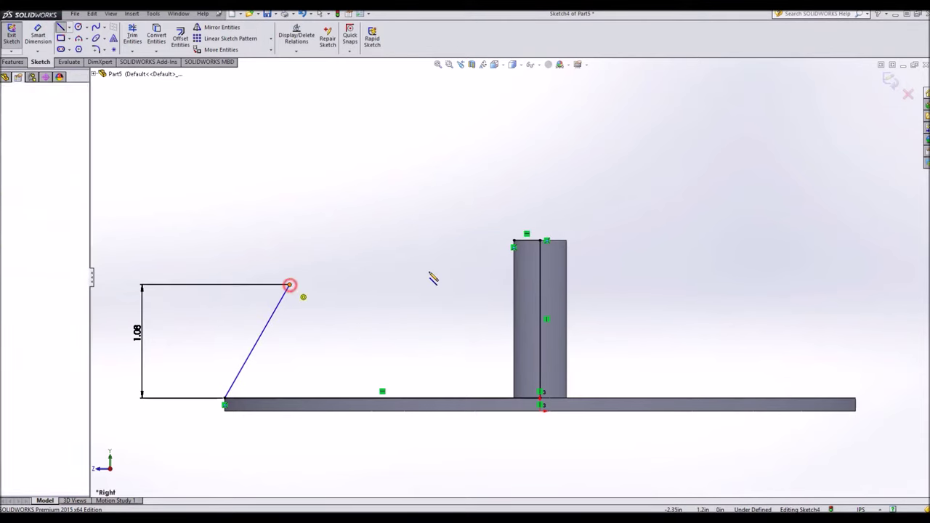
left_click(515, 243)
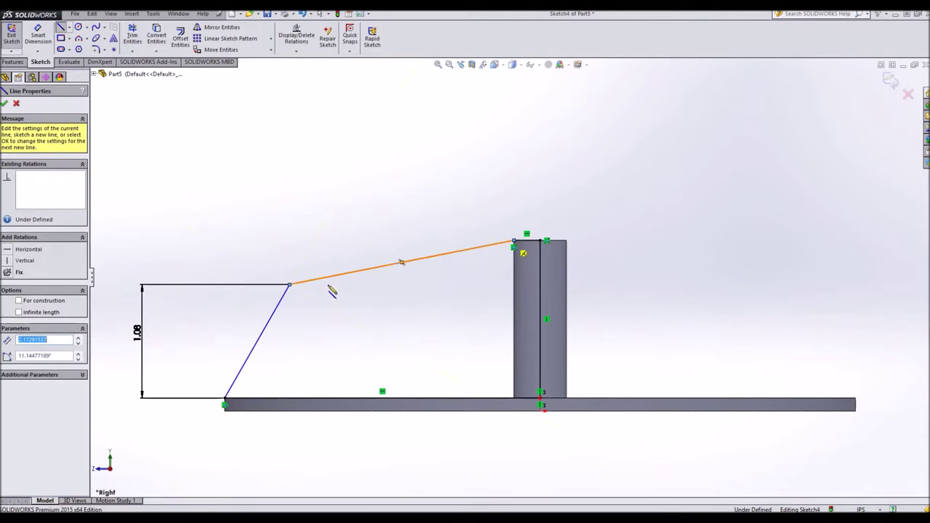
key("Escape")
left_click(37, 33)
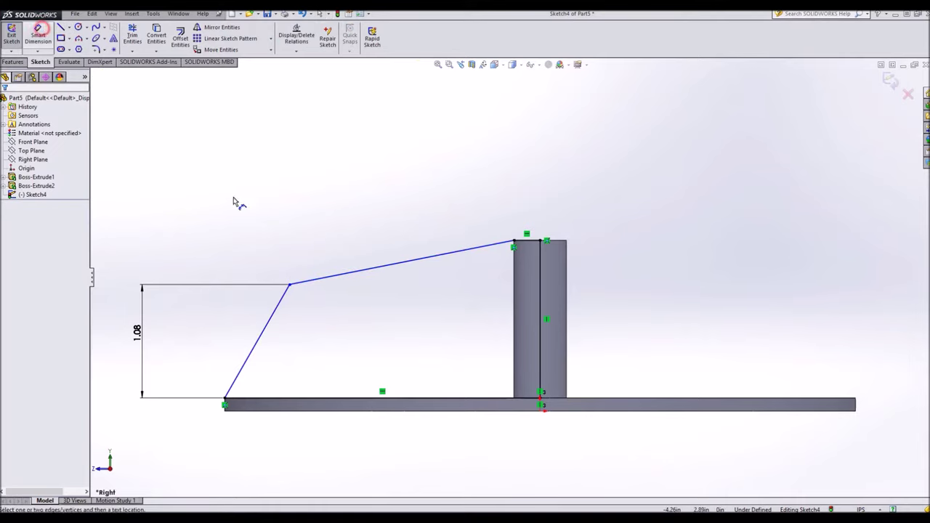
left_click(501, 245)
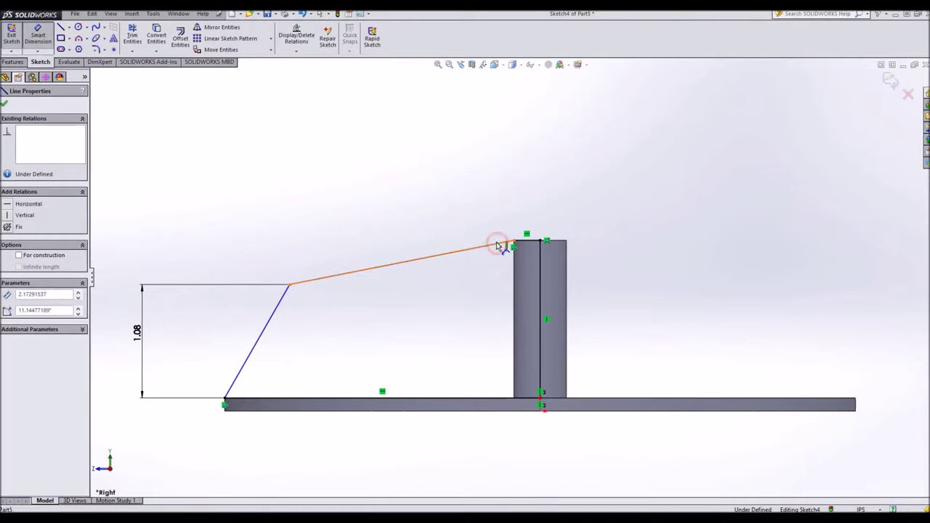
left_click(492, 244)
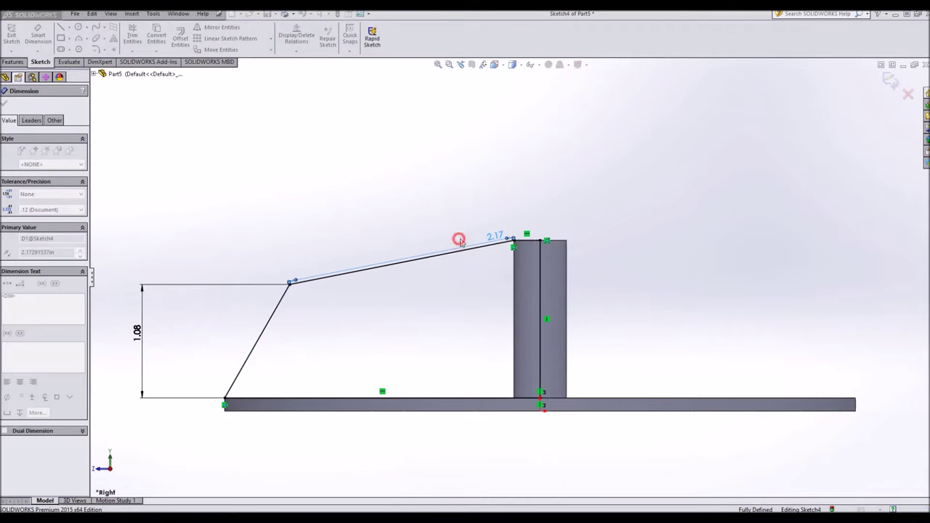
left_click(458, 238)
left_click(243, 182)
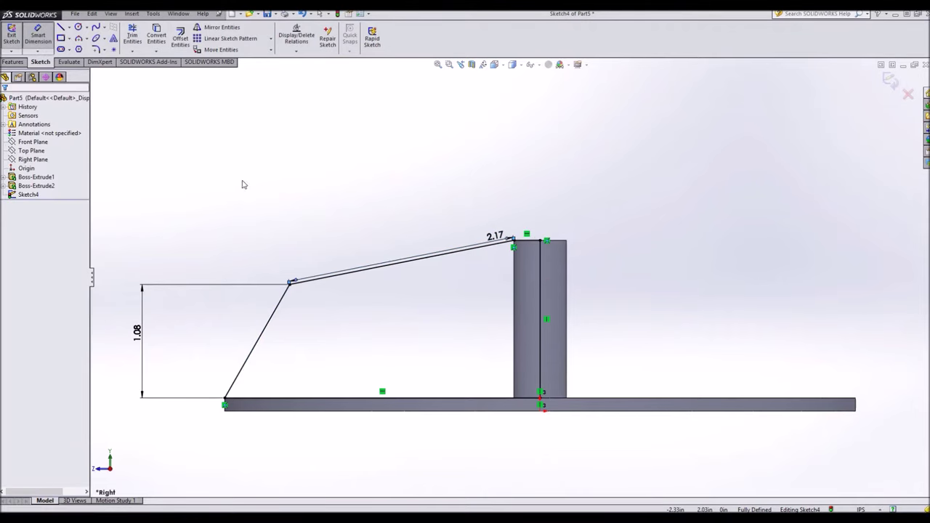
- Extrude the blade outline 0.05 in into a thin blade joining disk and shaft
left_click(12, 61)
left_click(16, 36)
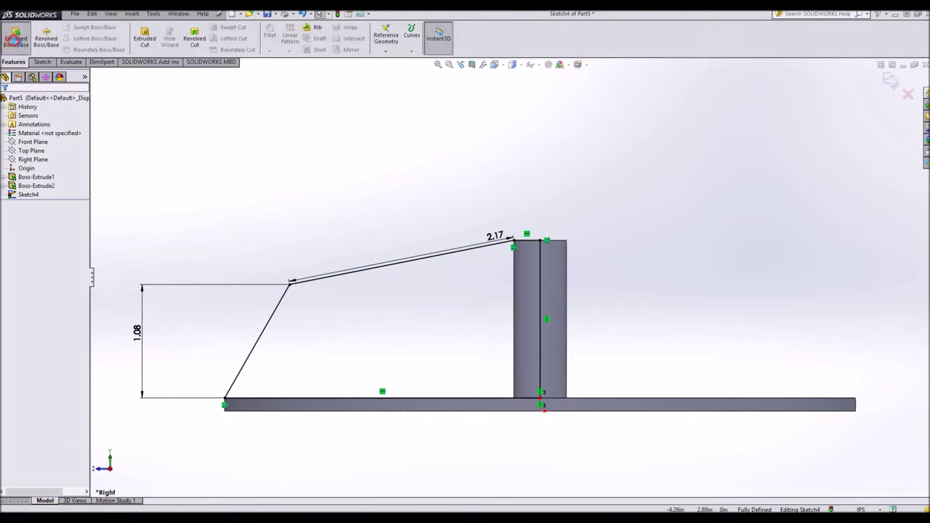
type("0.05")
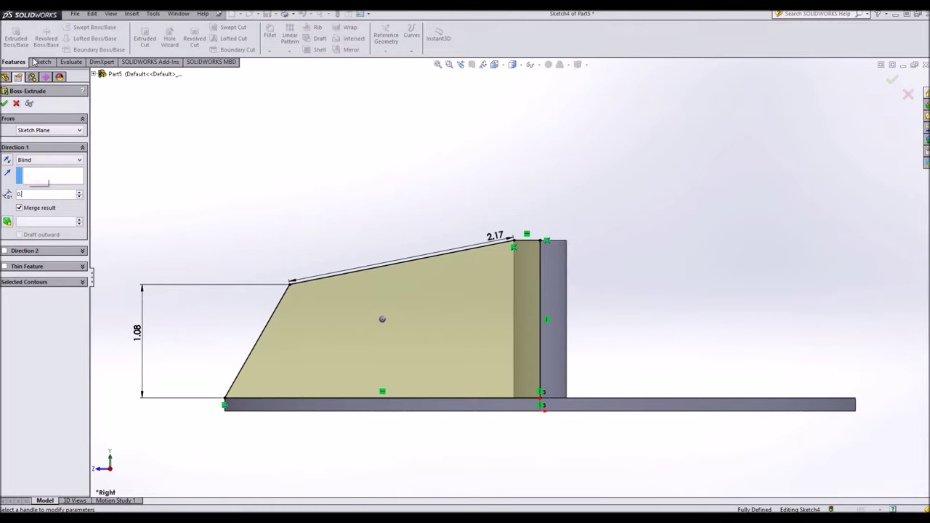
key("Return")
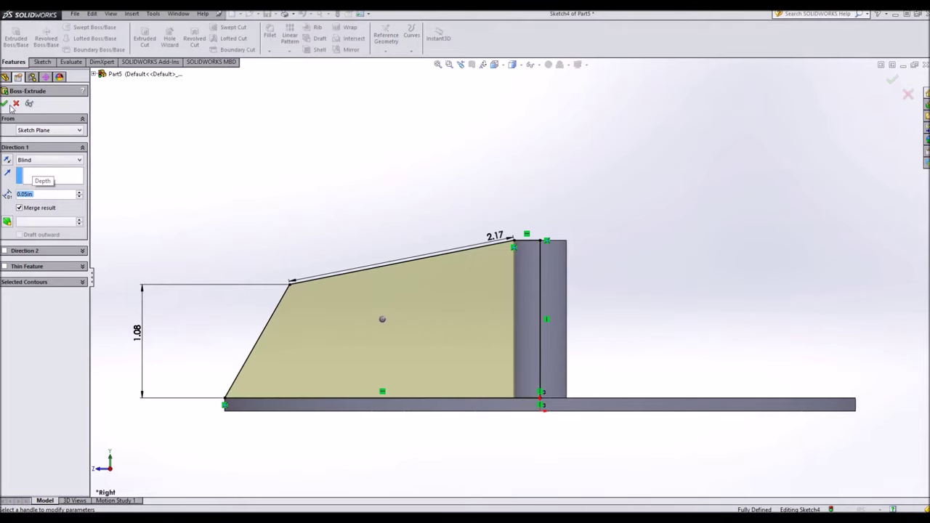
left_click(5, 104)
mouse_move(394, 197)
middle_mouse_down()
mouse_move(394, 423)
mouse_move(396, 291)
middle_mouse_up()
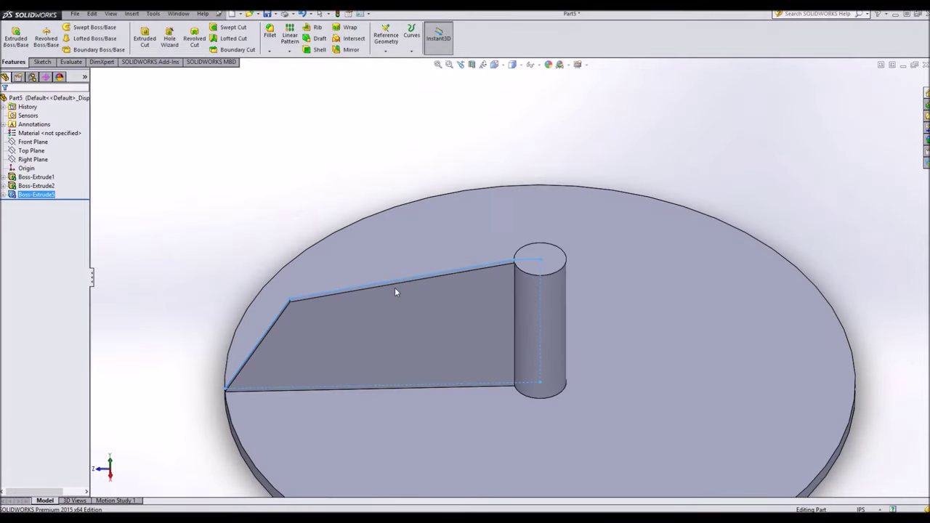
left_click(284, 53)
- Set up a circular pattern of the blade about the disk edge: 20 instances, 360/20 = 18° apart
left_click(308, 71)
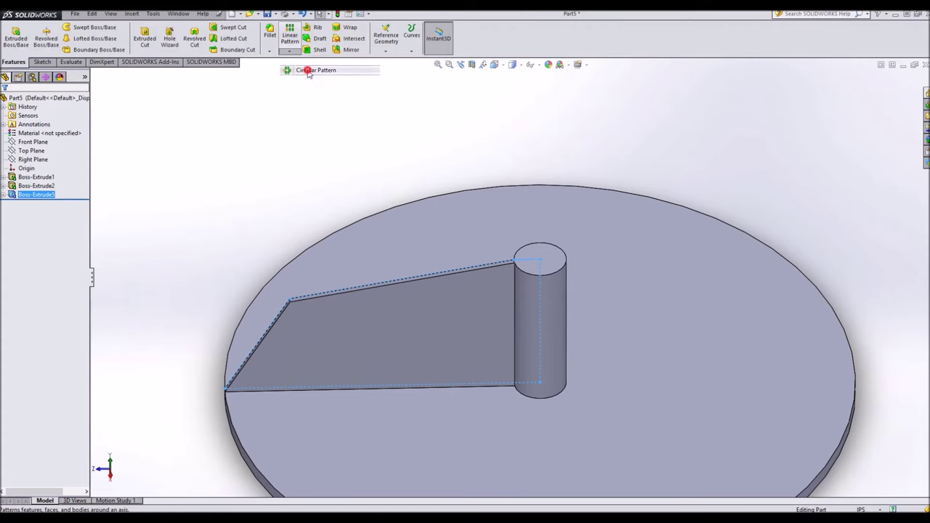
left_click(405, 340)
left_click(406, 340)
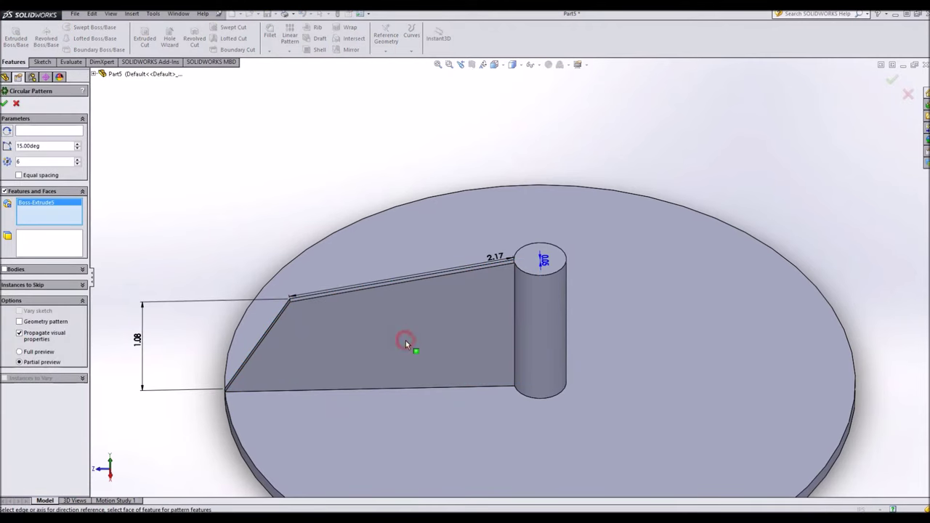
left_click(48, 130)
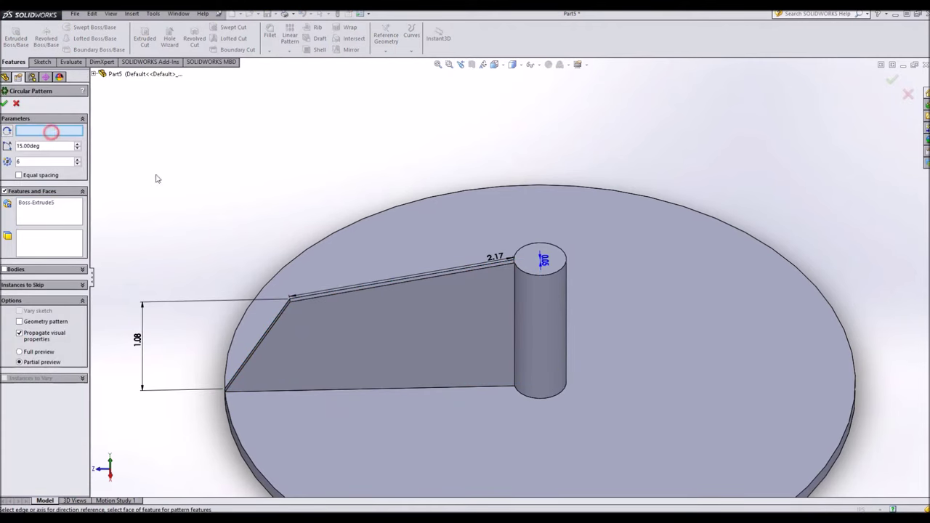
left_click(292, 262)
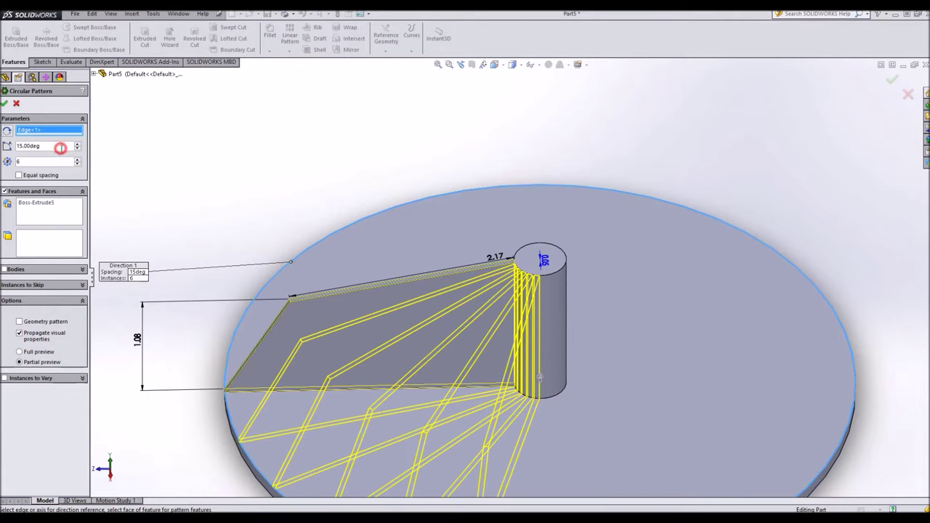
left_click_drag(61, 147, 17, 146)
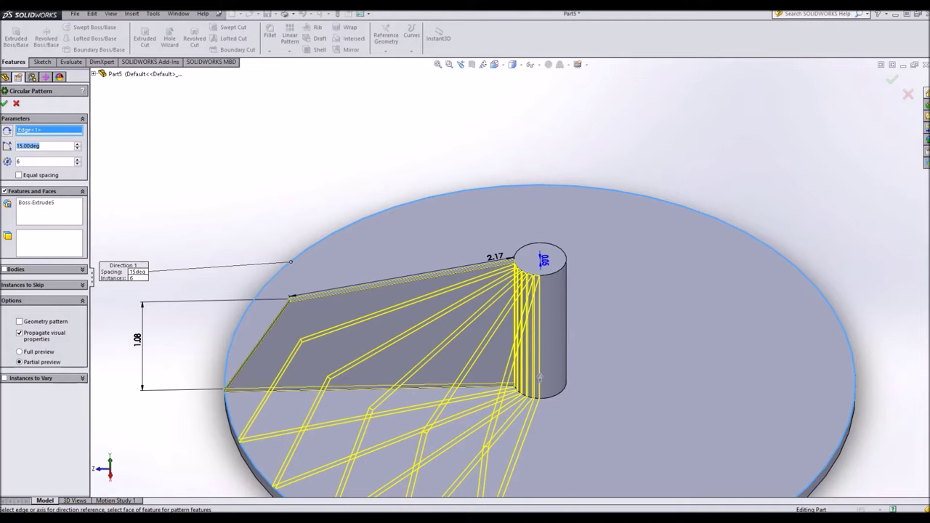
type("360/20")
key("Return")
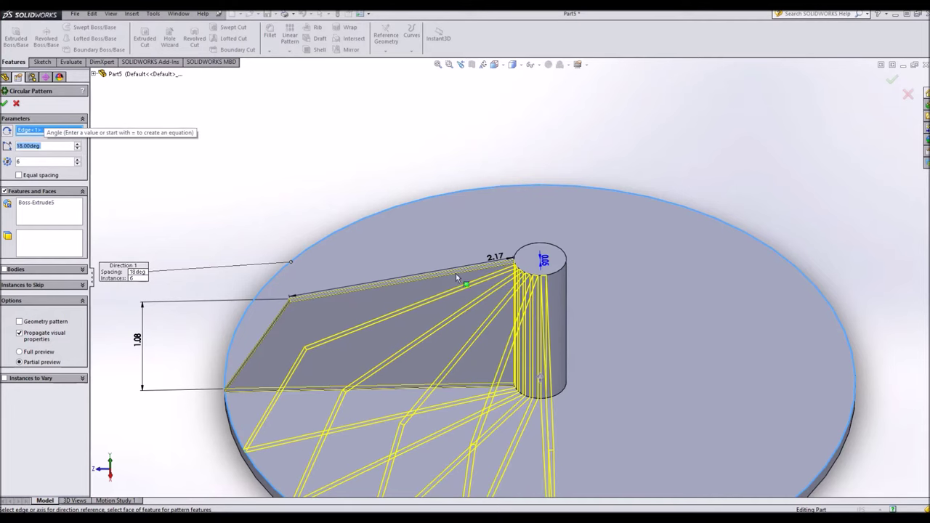
left_click(44, 163)
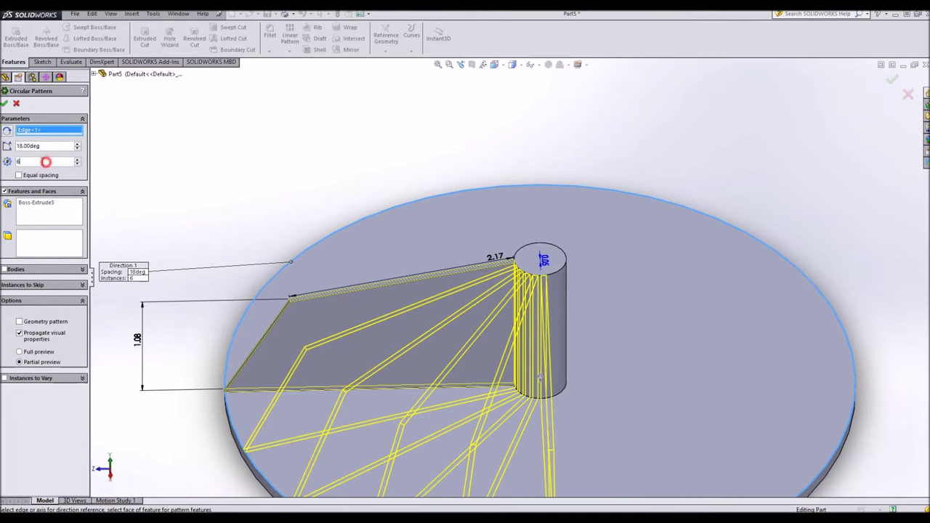
type("20")
key("Return")
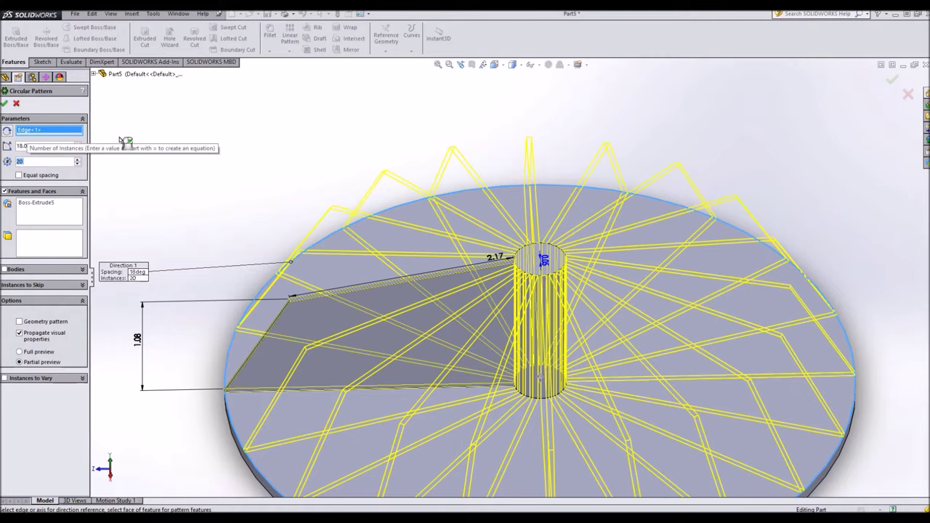
- Apply the 20-blade circular pattern and orbit the model to check it
left_click(5, 103)
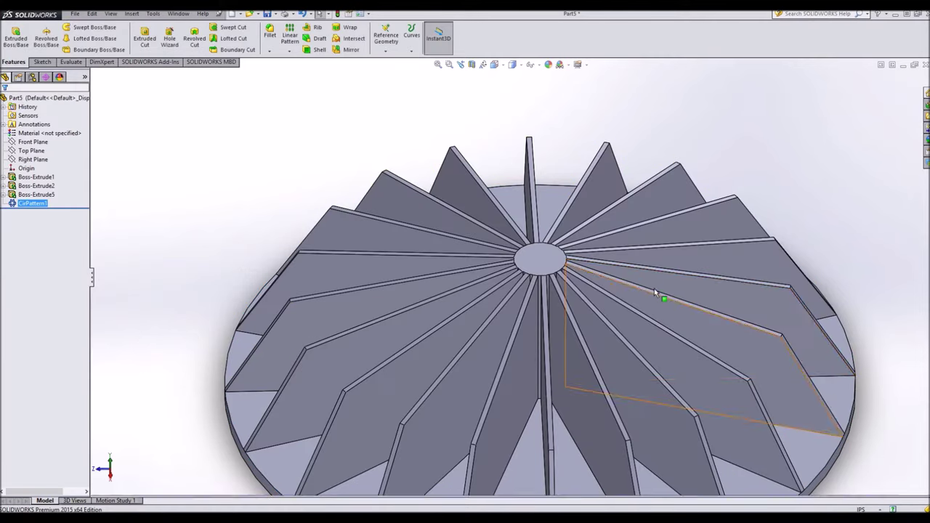
mouse_move(654, 289)
middle_mouse_down()
mouse_move(699, 229)
mouse_move(710, 332)
middle_mouse_up()
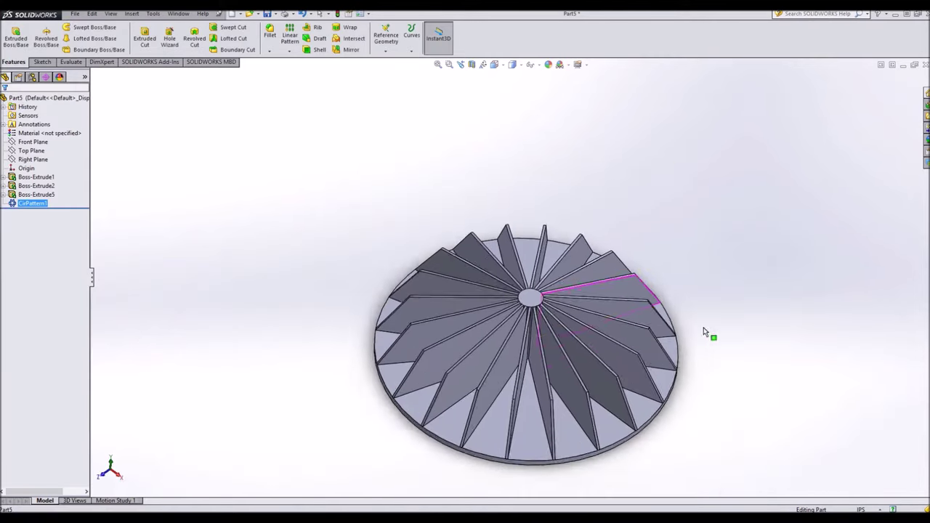
scroll(513, 296, "down", 3)
mouse_move(513, 296)
middle_mouse_down()
mouse_move(508, 183)
mouse_move(544, 170)
mouse_move(577, 257)
mouse_move(572, 268)
mouse_move(571, 260)
mouse_move(492, 245)
mouse_move(504, 298)
mouse_move(526, 304)
mouse_move(530, 251)
middle_mouse_up()
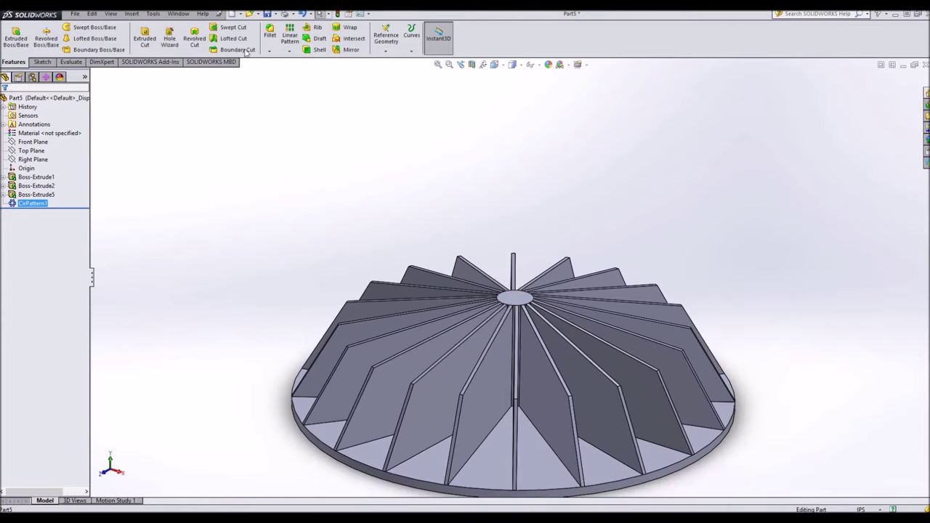
left_click(153, 14)
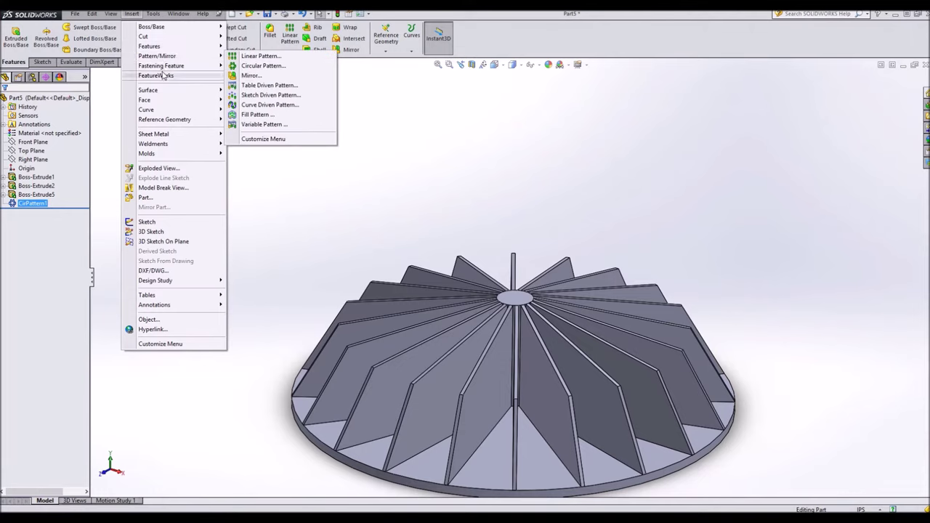
mouse_move(149, 46)
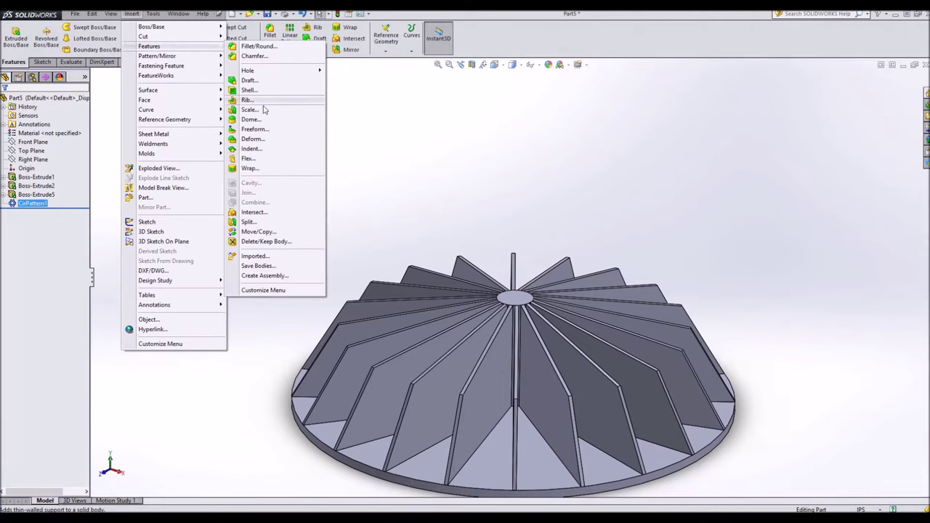
- Start a Twisting Flex on the patterned body with the triad rotated 90°
left_click(258, 158)
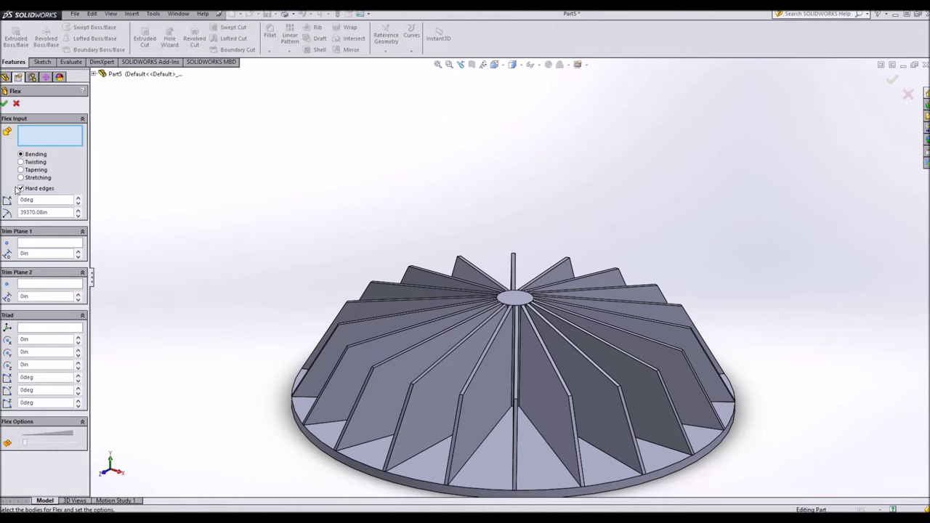
left_click(21, 162)
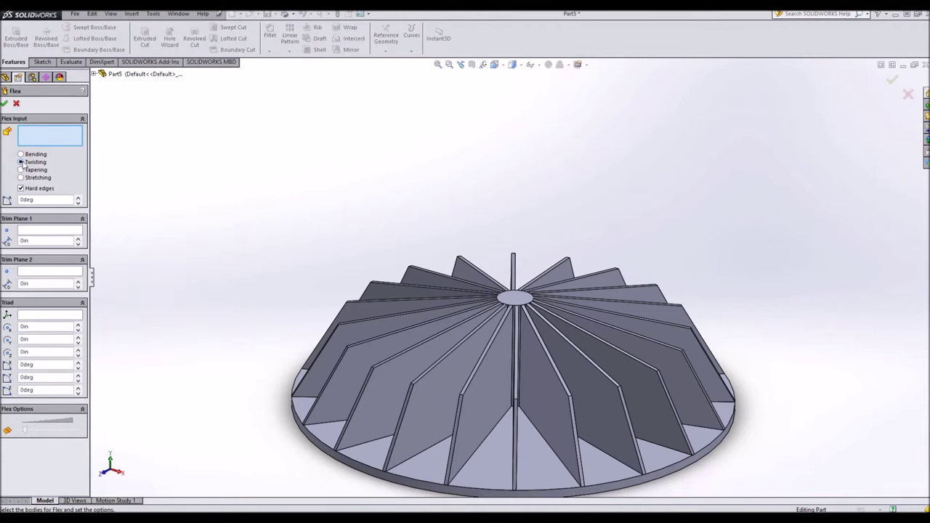
left_click(330, 336)
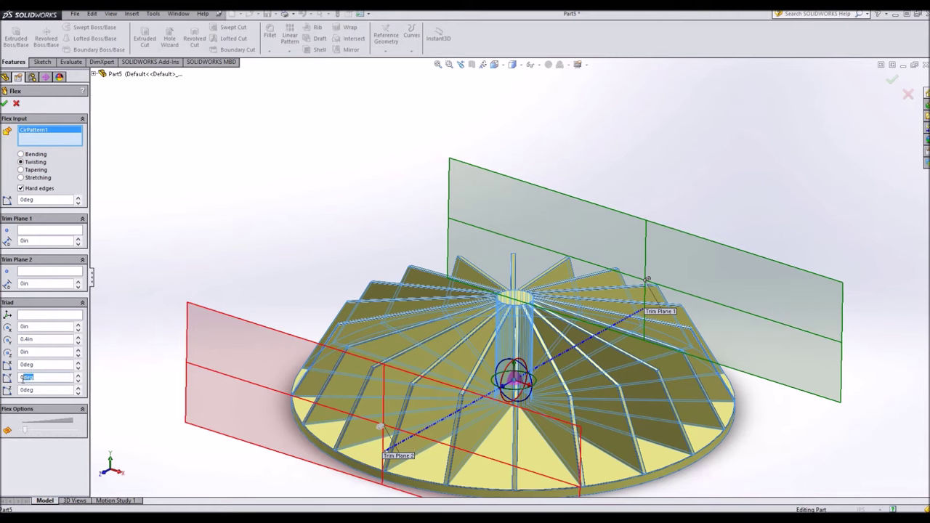
left_click(46, 365)
type("90")
key("Return")
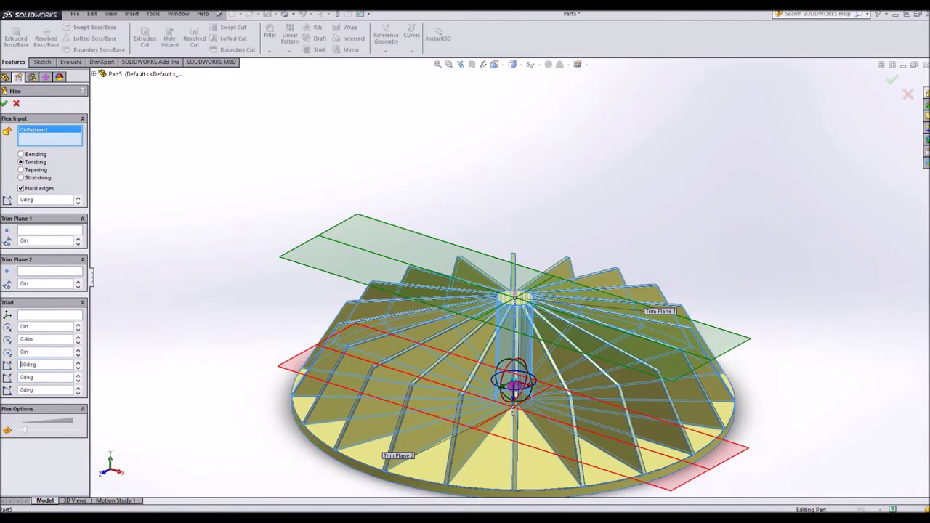
- Try twist angles of 45°, 120° and 90°, settling on a 45° twist
left_click(37, 200)
type("45")
key("Return")
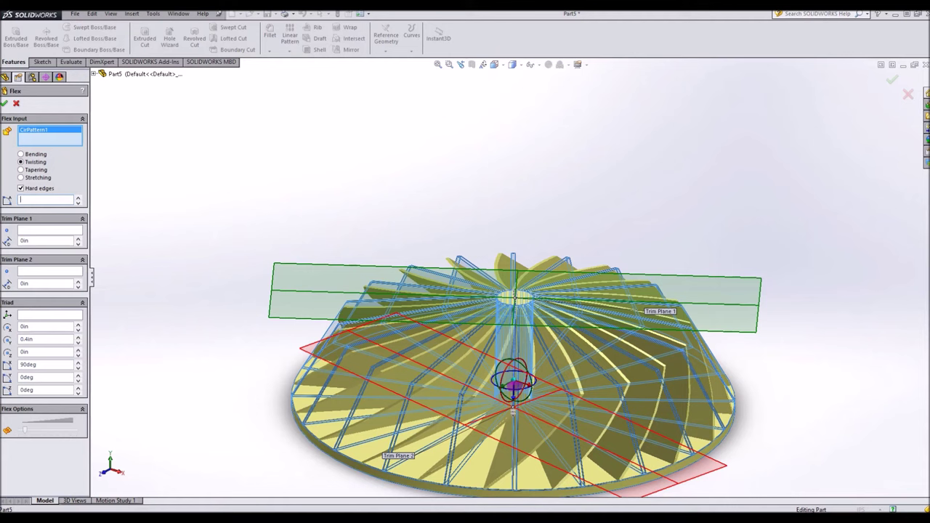
type("120")
key("Return")
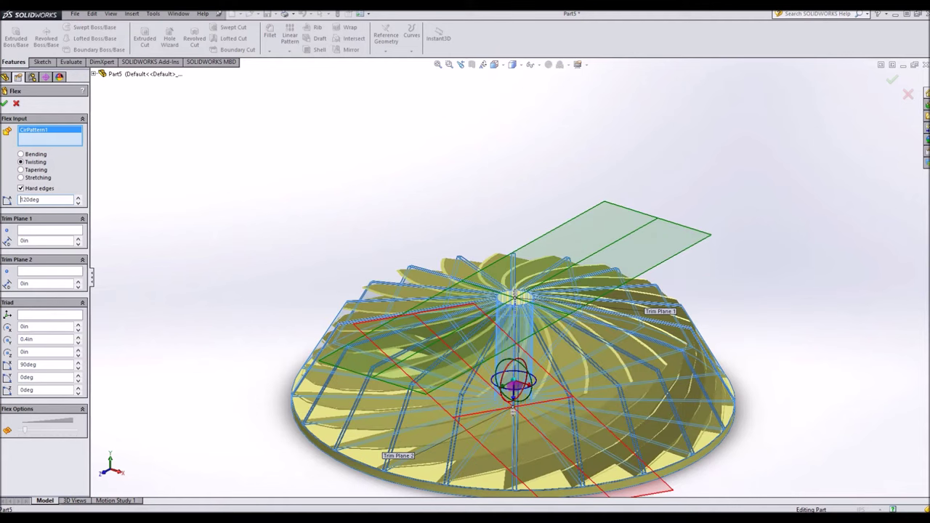
mouse_move(192, 364)
middle_mouse_down()
mouse_move(234, 251)
mouse_move(164, 312)
mouse_move(130, 360)
mouse_move(128, 386)
middle_mouse_up()
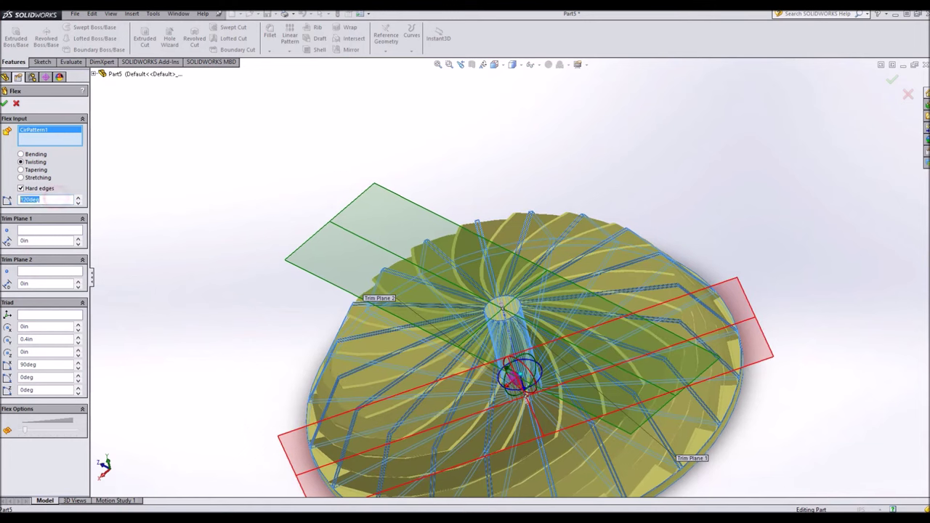
type("90")
key("Return")
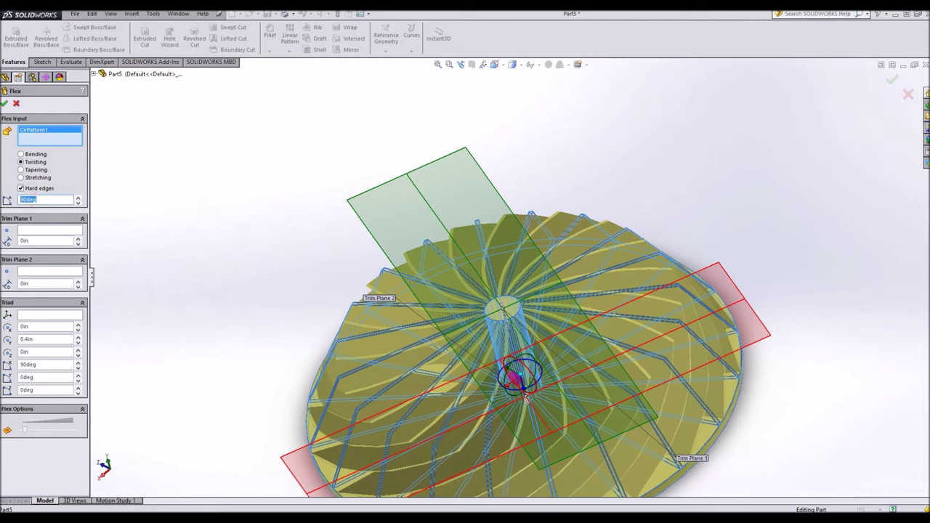
type("45")
key("Return")
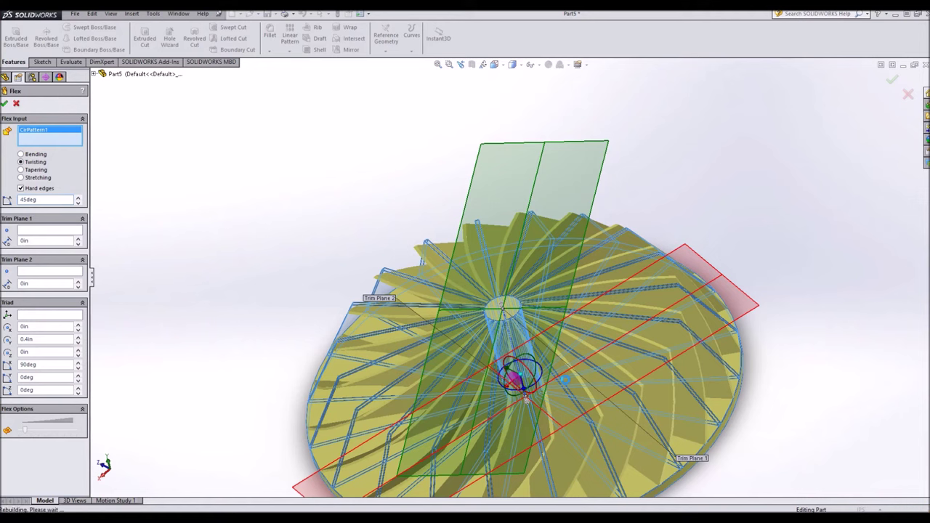
mouse_move(581, 399)
middle_mouse_down()
mouse_move(545, 411)
mouse_move(493, 355)
mouse_move(504, 266)
mouse_move(538, 247)
mouse_move(583, 281)
mouse_move(577, 347)
mouse_move(571, 247)
mouse_move(501, 428)
mouse_move(565, 274)
mouse_move(511, 245)
mouse_move(481, 266)
mouse_move(451, 314)
middle_mouse_up()
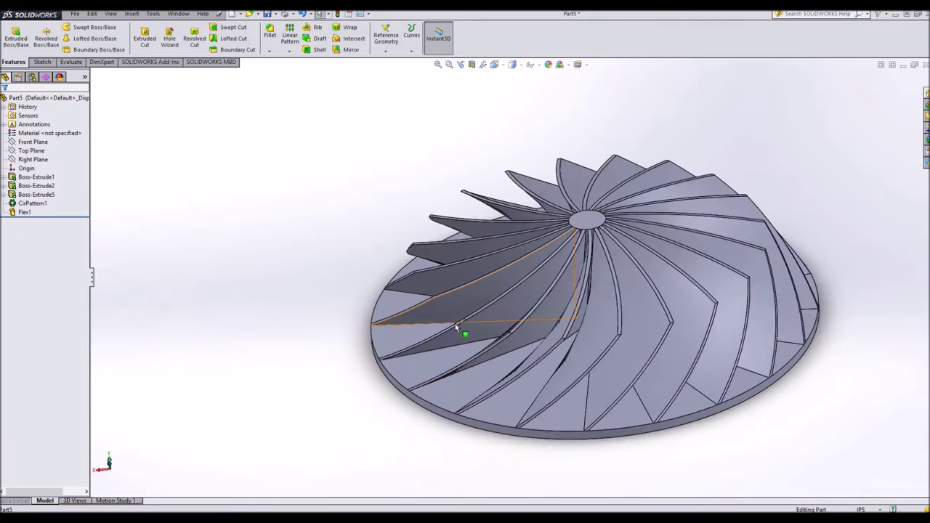
- Reopen Sketch4, the blade extrusion's profile, via Edit Sketch in the feature tree
scroll(456, 327, "down", 3)
right_click(463, 325)
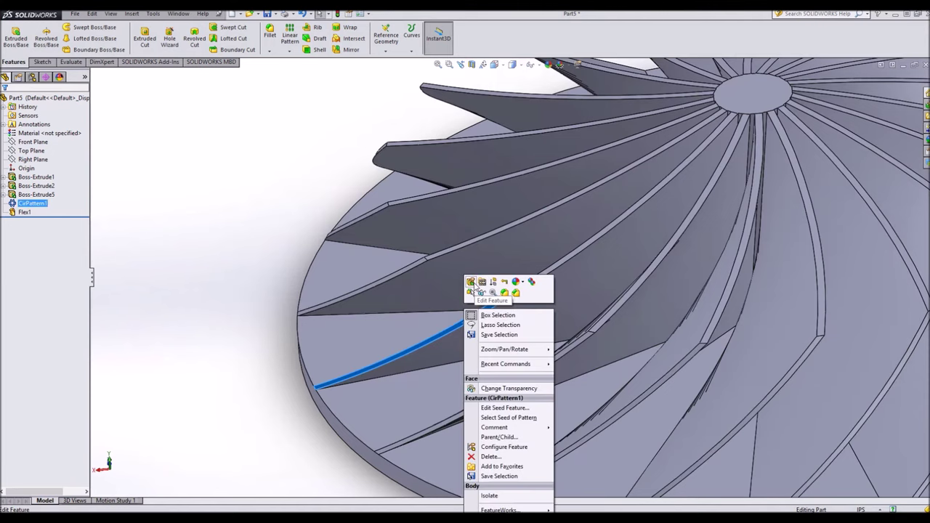
left_click(165, 215)
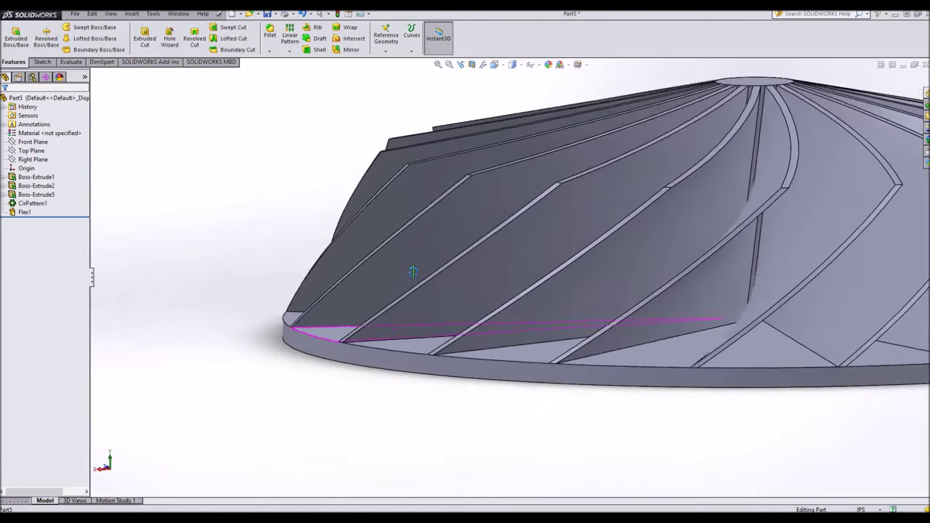
mouse_move(409, 267)
middle_mouse_down()
mouse_move(429, 305)
mouse_move(414, 219)
middle_mouse_up()
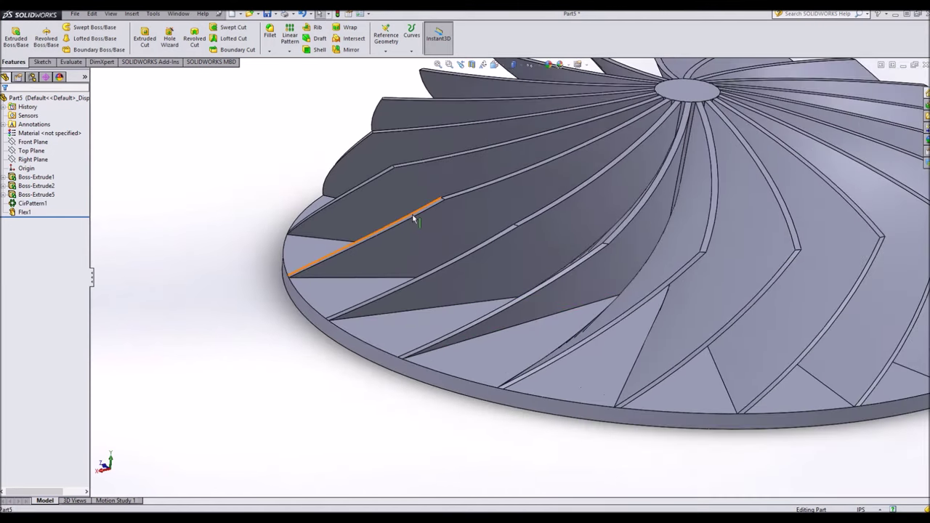
left_click(36, 178)
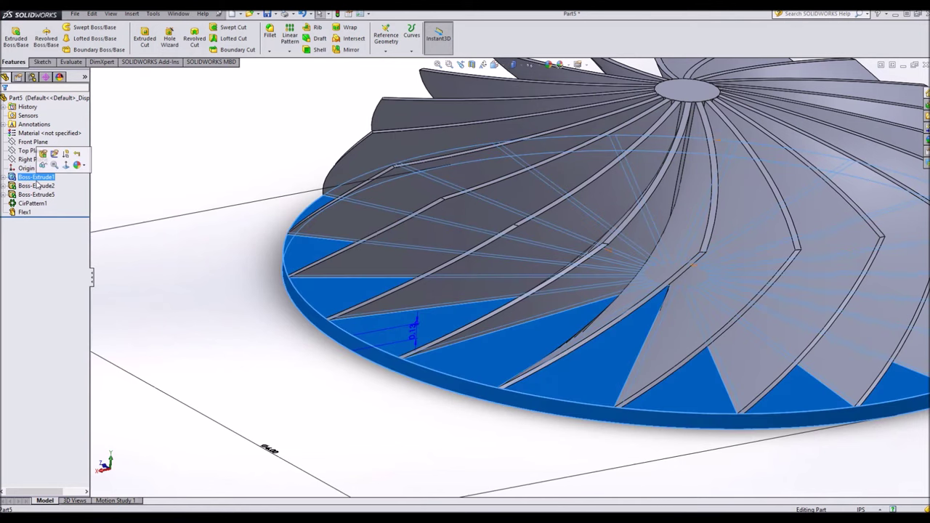
left_click(37, 186)
right_click(34, 195)
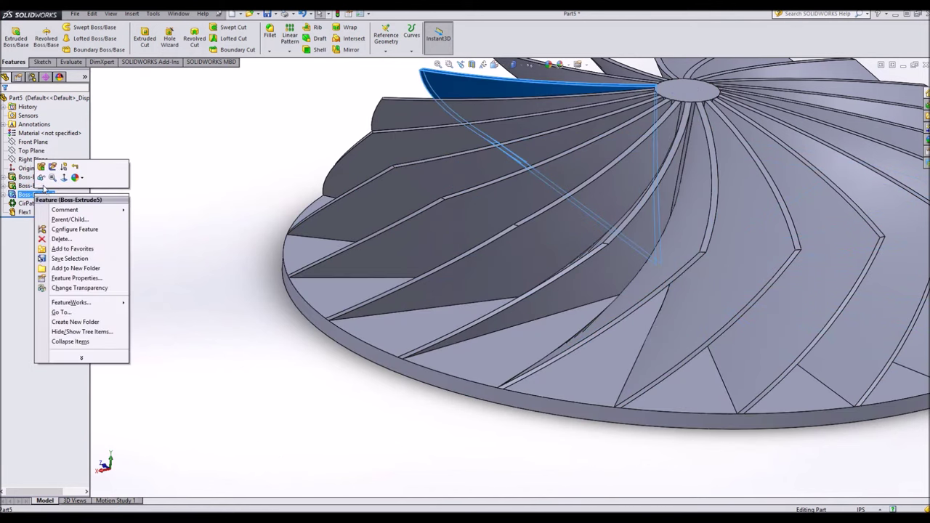
left_click(52, 172)
mouse_move(505, 305)
middle_mouse_down()
mouse_move(573, 316)
mouse_move(198, 163)
middle_mouse_up()
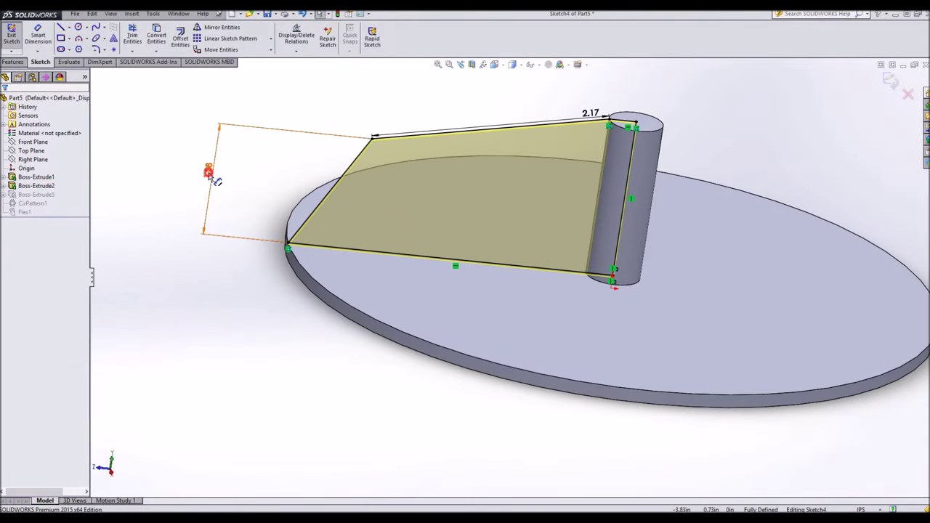
- Change the blade height from 1.08 to 1.15 and the top edge from 2.17 to 2.00
double_click(211, 176)
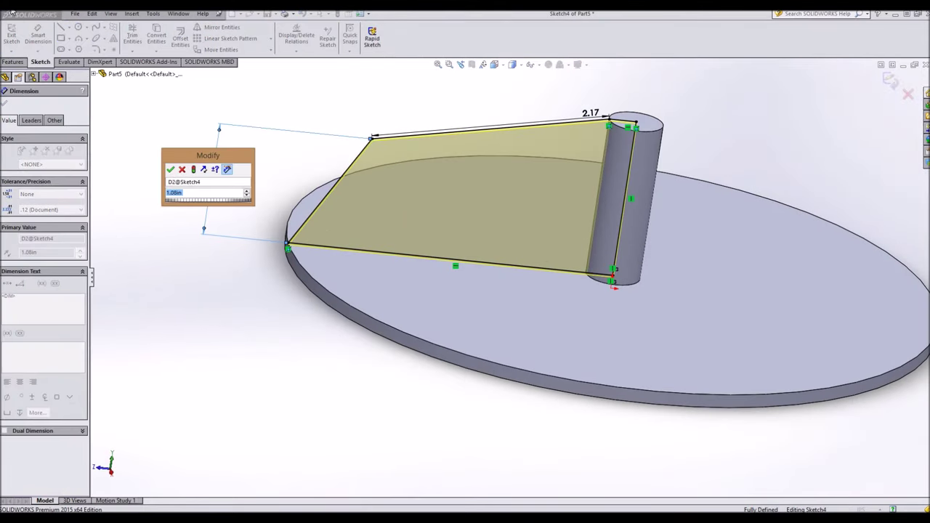
type("1.15")
key("Return")
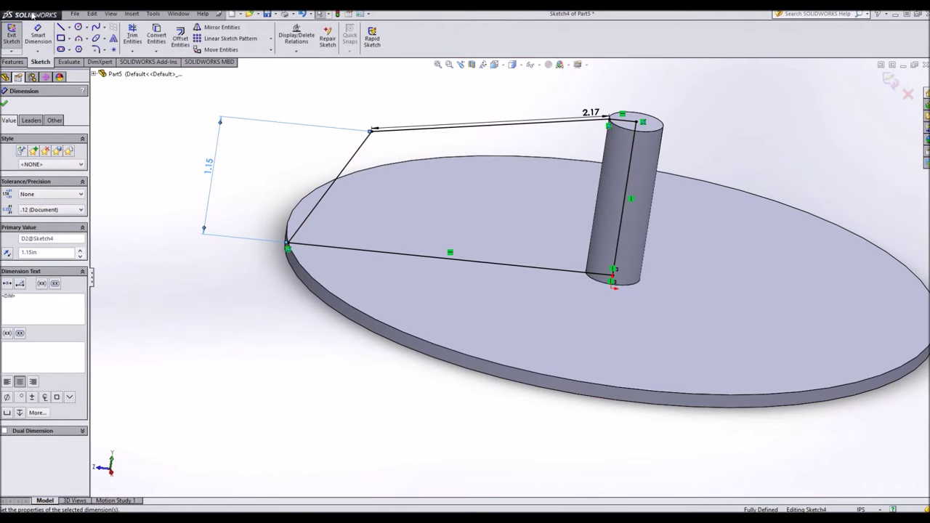
double_click(589, 111)
type("2")
key("Return")
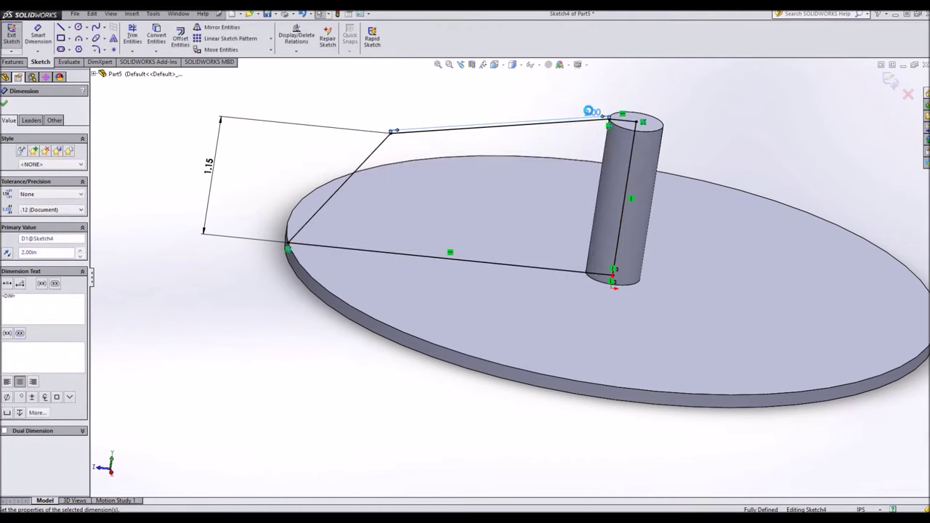
left_click(337, 14)
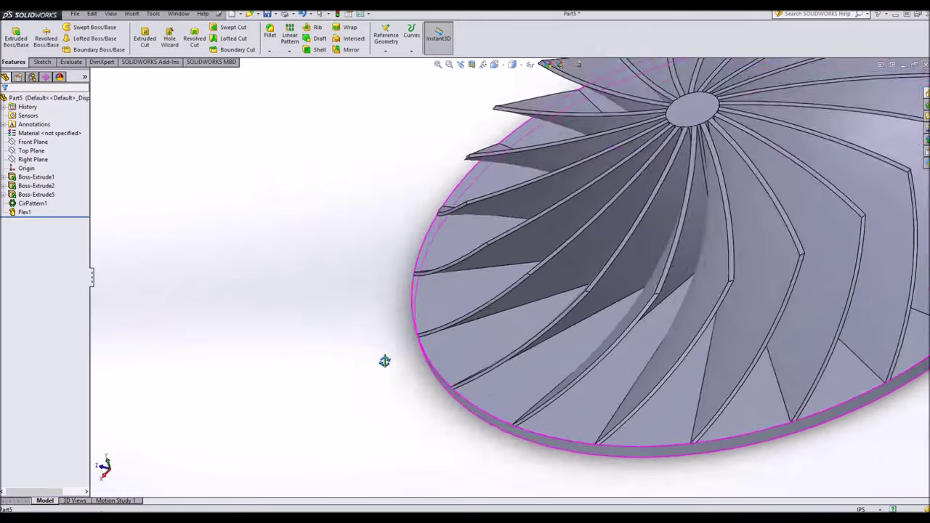
- Orbit the rebuilt impeller to inspect its 20 twisted blades from several angles
mouse_move(384, 361)
middle_mouse_down()
mouse_move(406, 354)
mouse_move(421, 295)
mouse_move(436, 287)
mouse_move(443, 324)
mouse_move(414, 347)
mouse_move(428, 351)
middle_mouse_up()
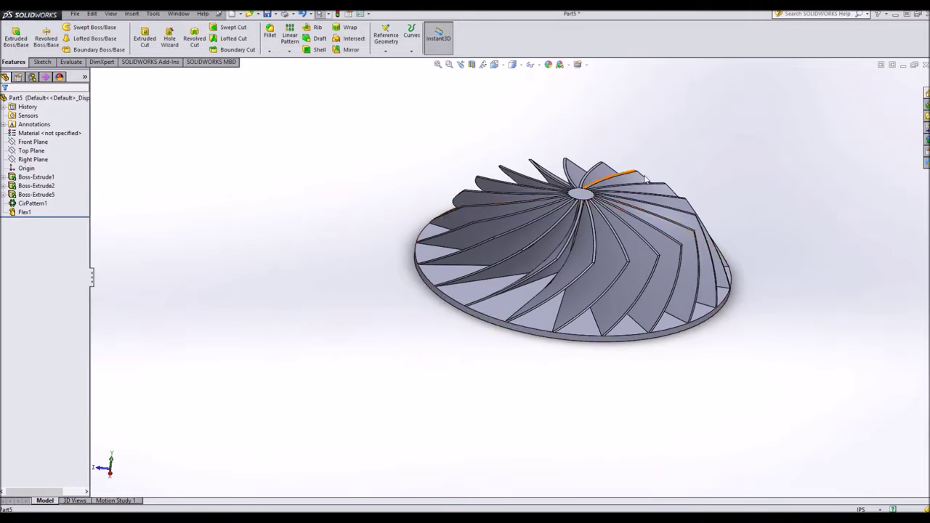
middle_click_drag(645, 178, 484, 262)
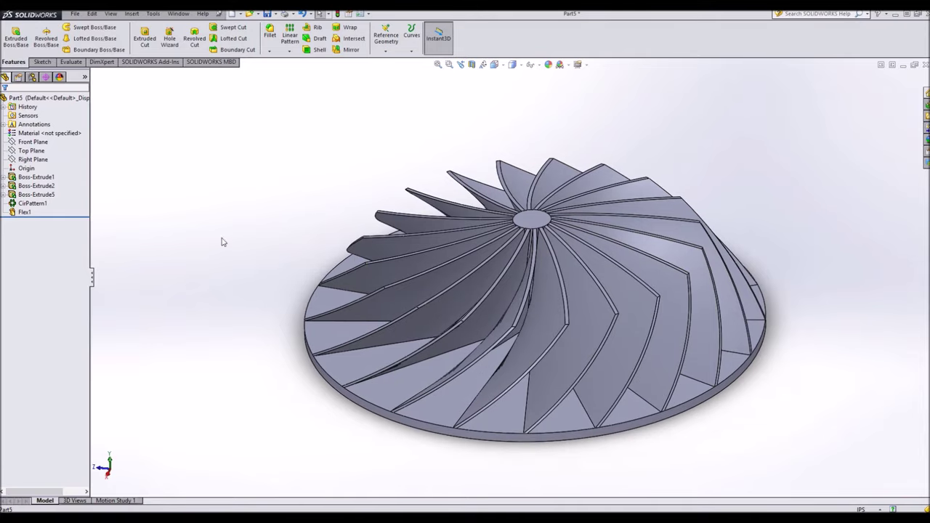